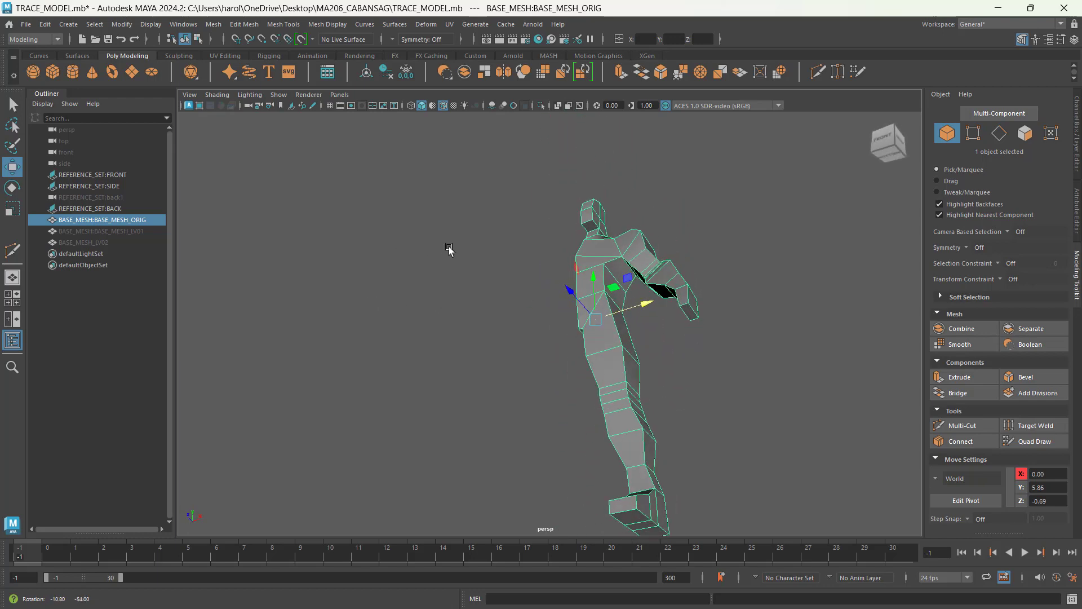
# Switch from the character base mesh to the untitled Maya scene containing the box and the limb-shaped mesh.
pyautogui.keyDown('alt'); pyautogui.moveTo(686, 337); pyautogui.dragTo(738, 376); pyautogui.keyUp('alt')
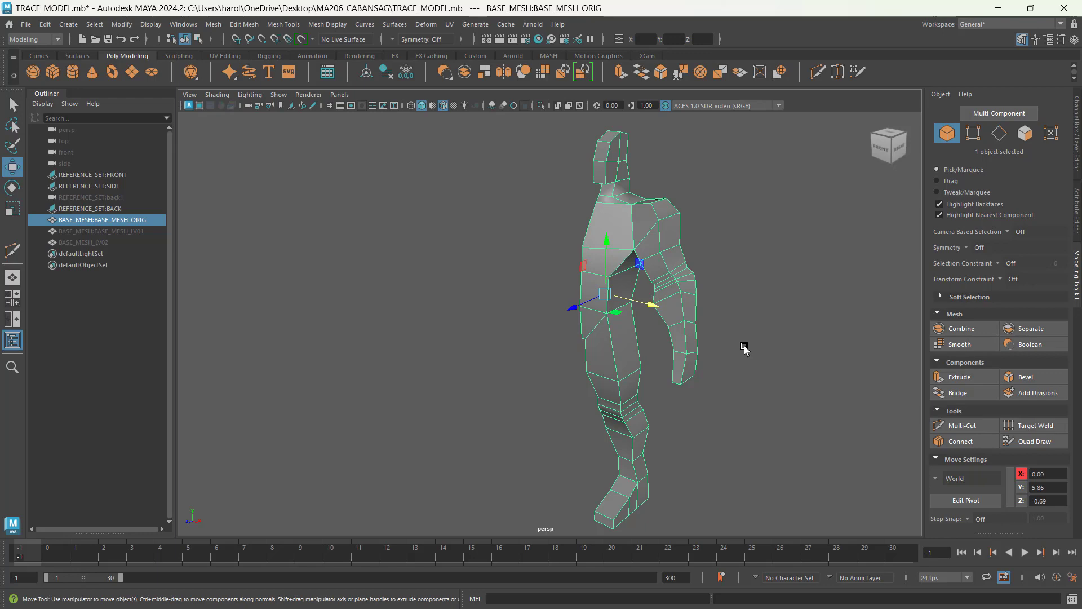
pyautogui.hotkey('alt', 'Tab')
pyautogui.hotkey('alt', 'Tab')
pyautogui.hotkey('alt', 'Tab')
pyautogui.hotkey('alt', 'Tab')
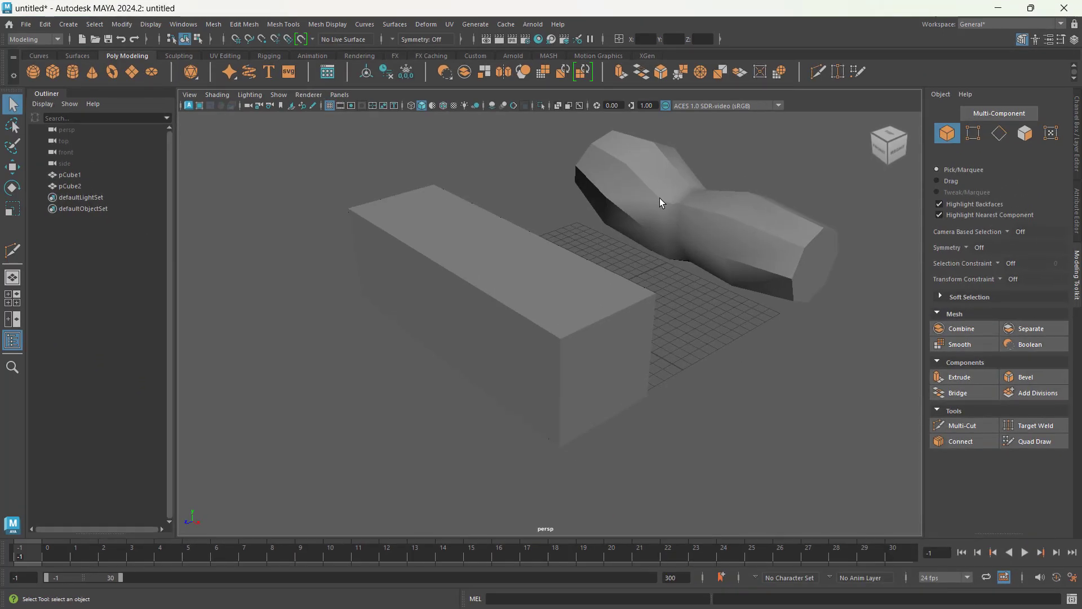
# Compare the plain box pCube1 with the finished limb-shaped mesh pCube2 from several angles.
pyautogui.click(529, 273)
pyautogui.keyDown('alt'); pyautogui.moveTo(691, 331); pyautogui.dragTo(622, 328); pyautogui.keyUp('alt')
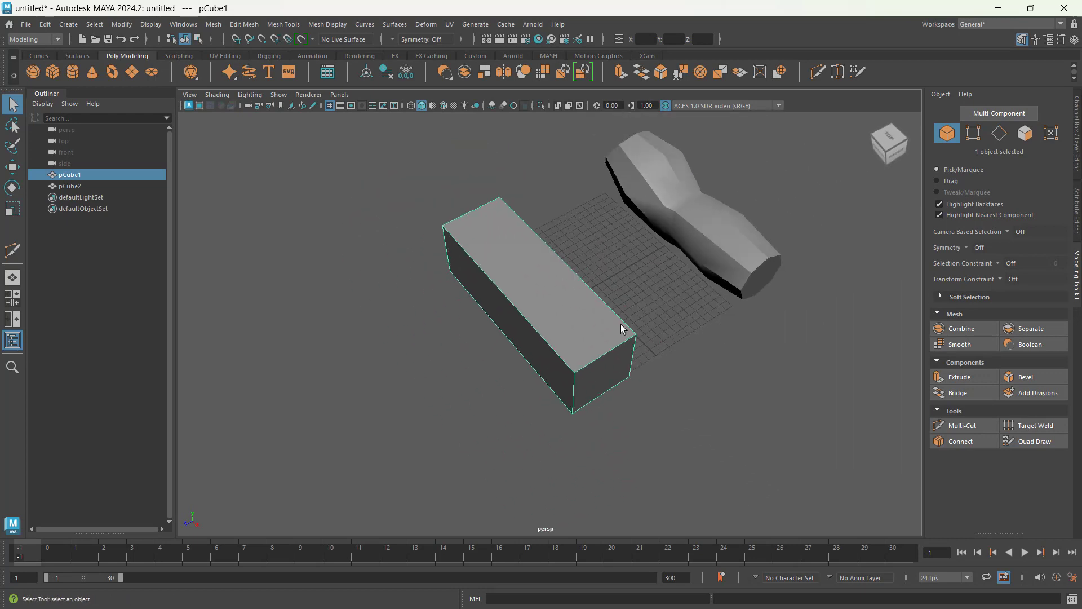
pyautogui.keyDown('alt'); pyautogui.moveTo(549, 345); pyautogui.dragTo(563, 345); pyautogui.keyUp('alt')
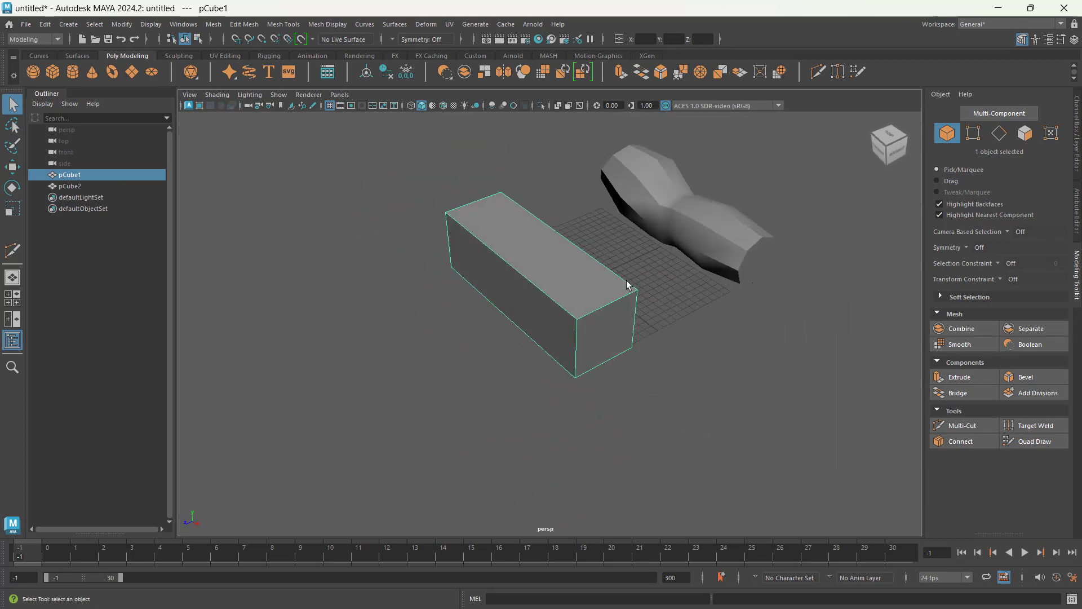
pyautogui.click(682, 215)
pyautogui.keyDown('alt'); pyautogui.moveTo(681, 215); pyautogui.dragTo(693, 323); pyautogui.keyUp('alt')
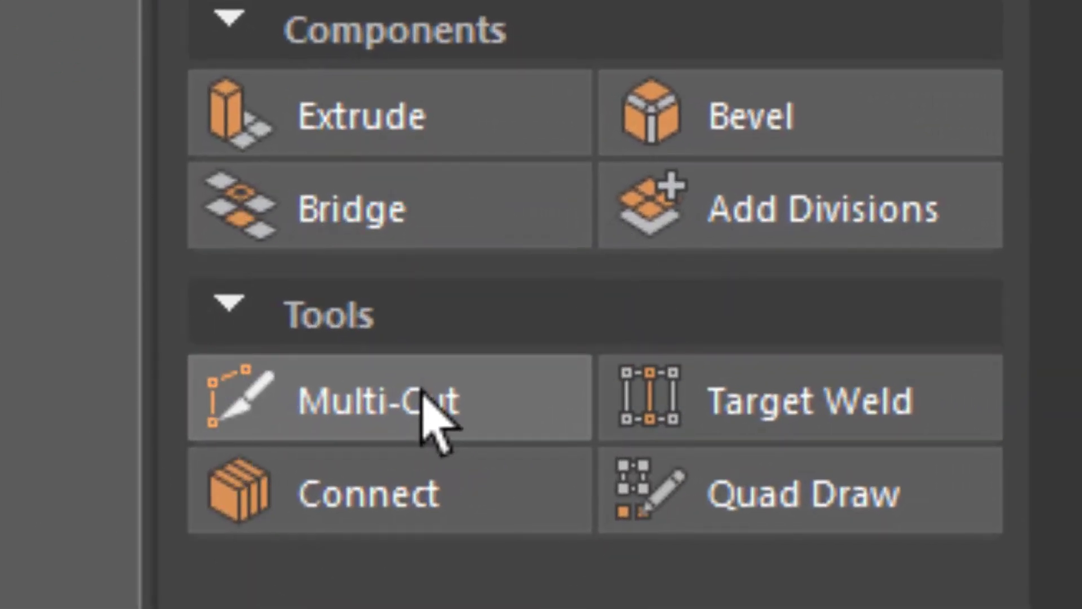
# Try Circularize Components on the four end faces of the limb-shaped mesh pCube2.
pyautogui.click(422, 390)
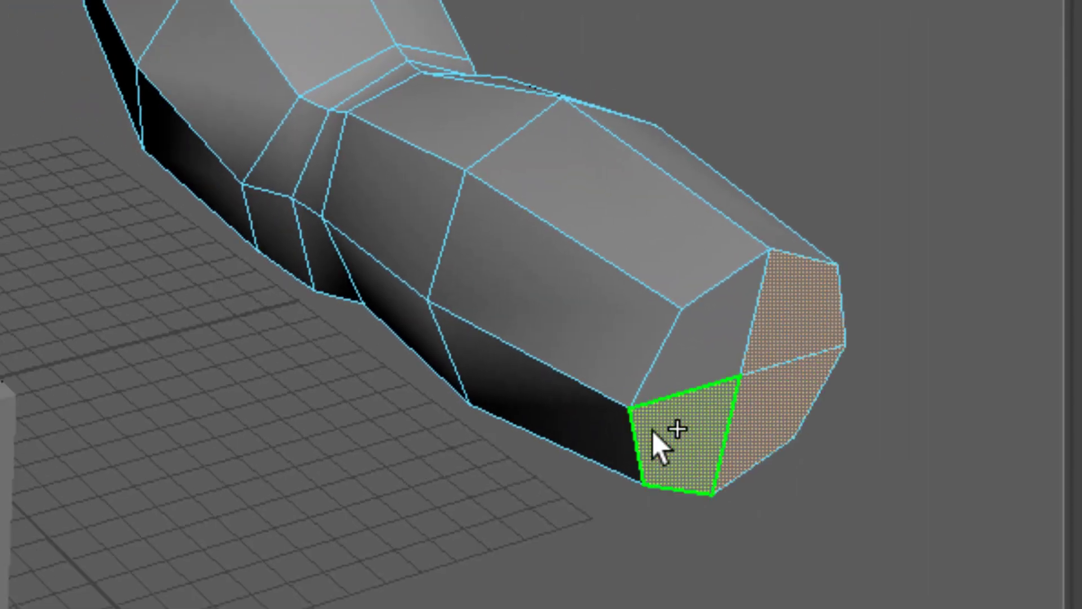
pyautogui.keyDown('alt'); pyautogui.moveTo(368, 480); pyautogui.dragTo(406, 489); pyautogui.keyUp('alt')
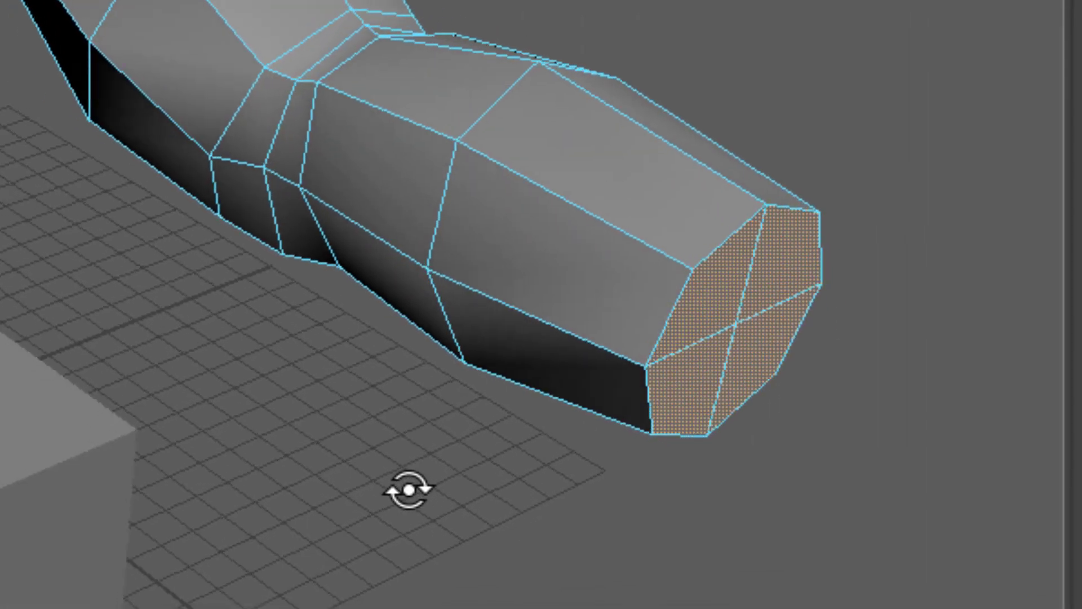
pyautogui.keyDown('shift'); pyautogui.rightClick(787, 316); pyautogui.keyUp('shift')
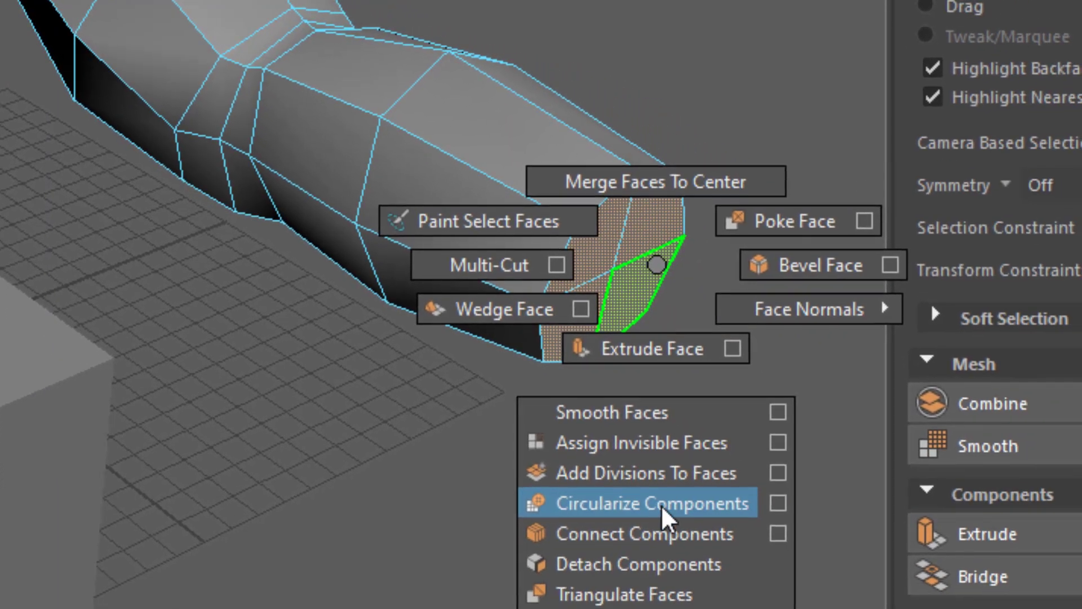
pyautogui.press('ctrl')
pyautogui.press('ctrl')
pyautogui.press('ctrl')
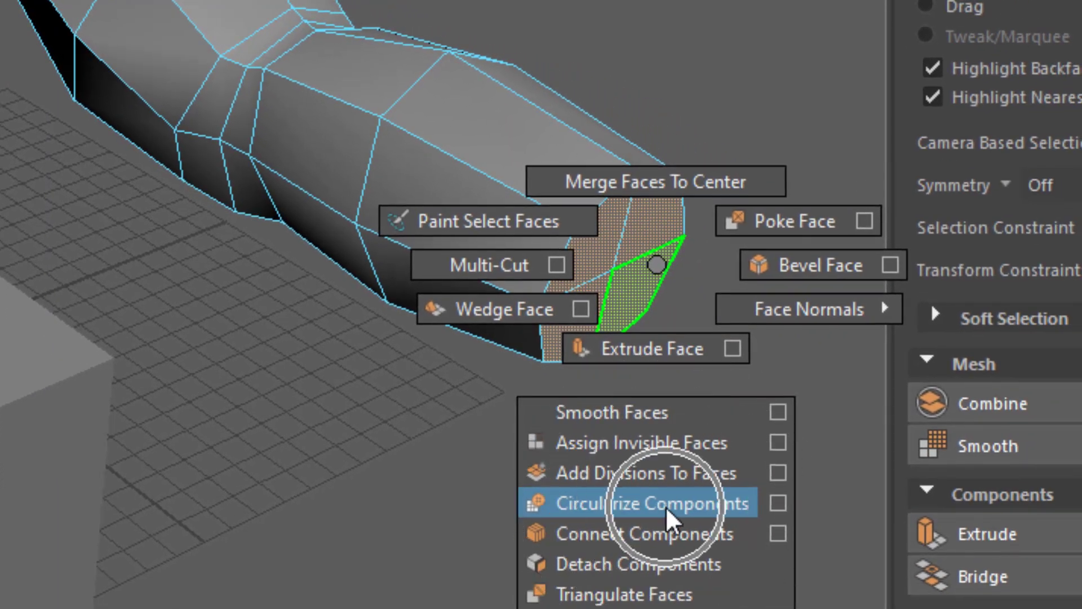
pyautogui.click(665, 505)
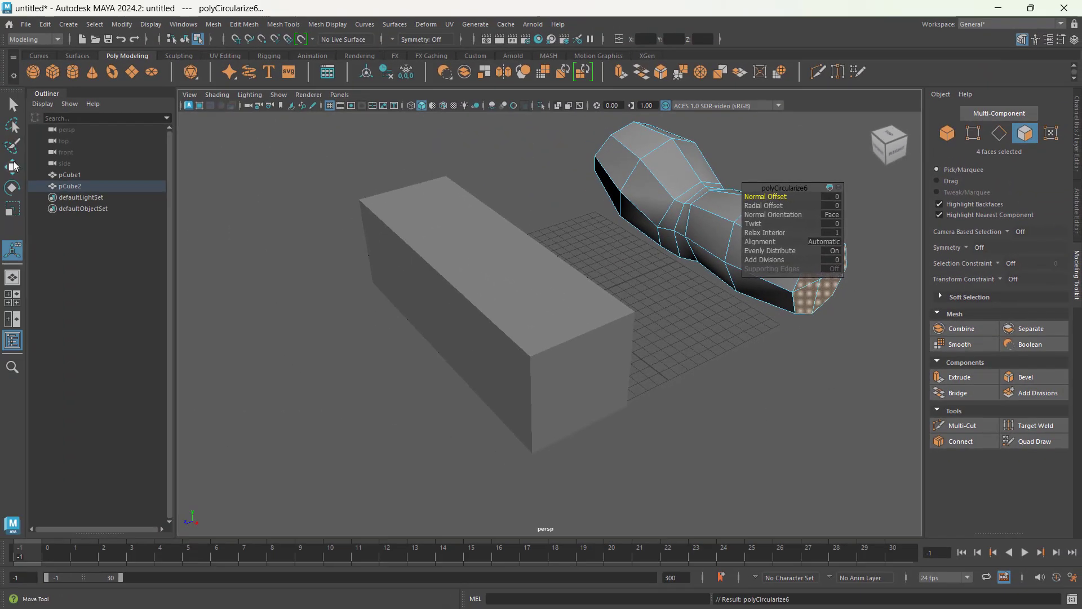
# Undo the circularize operation and the face selections on pCube2.
pyautogui.click(12, 167)
pyautogui.hotkey('ctrl', 'z')
pyautogui.hotkey('ctrl', 'z')
pyautogui.hotkey('ctrl', 'z')
pyautogui.hotkey('ctrl', 'z')
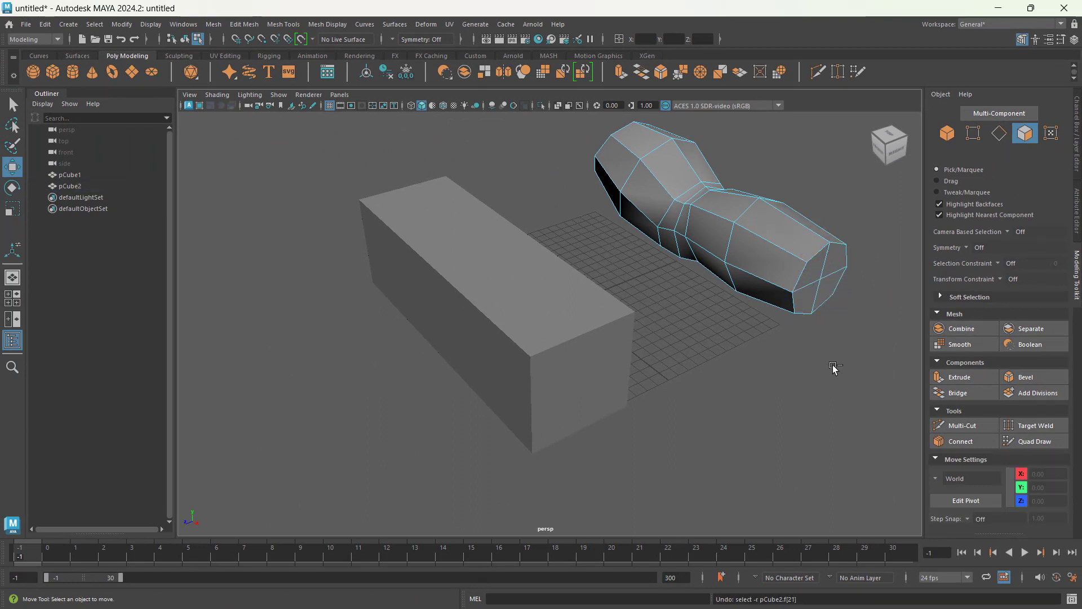
# Hide the limb-shaped mesh pCube2 in object mode and select the box pCube1.
pyautogui.press('F8')
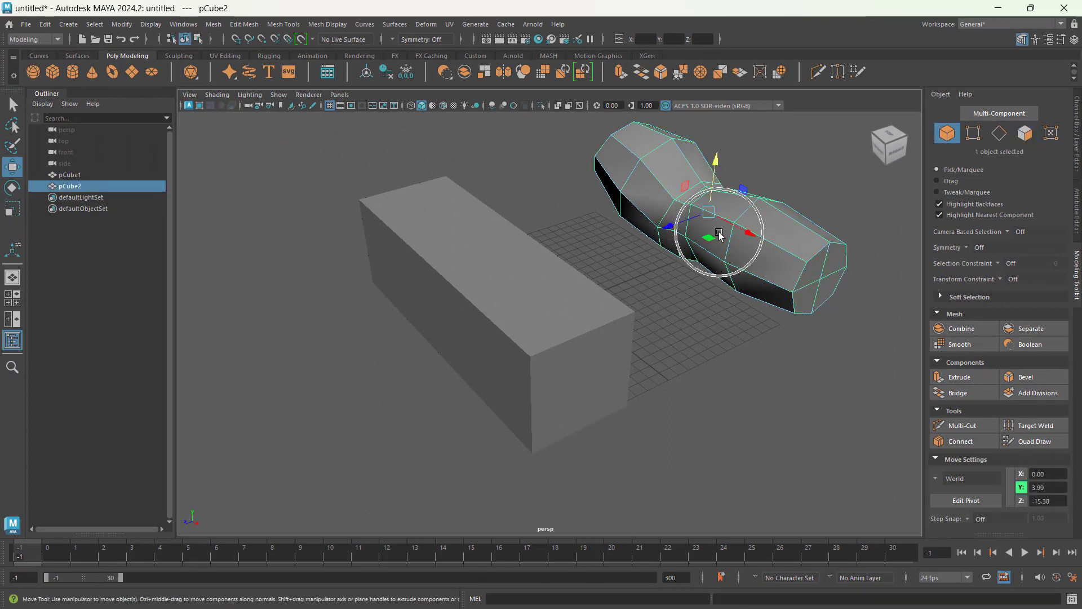
pyautogui.hotkey('ctrl', 'h')
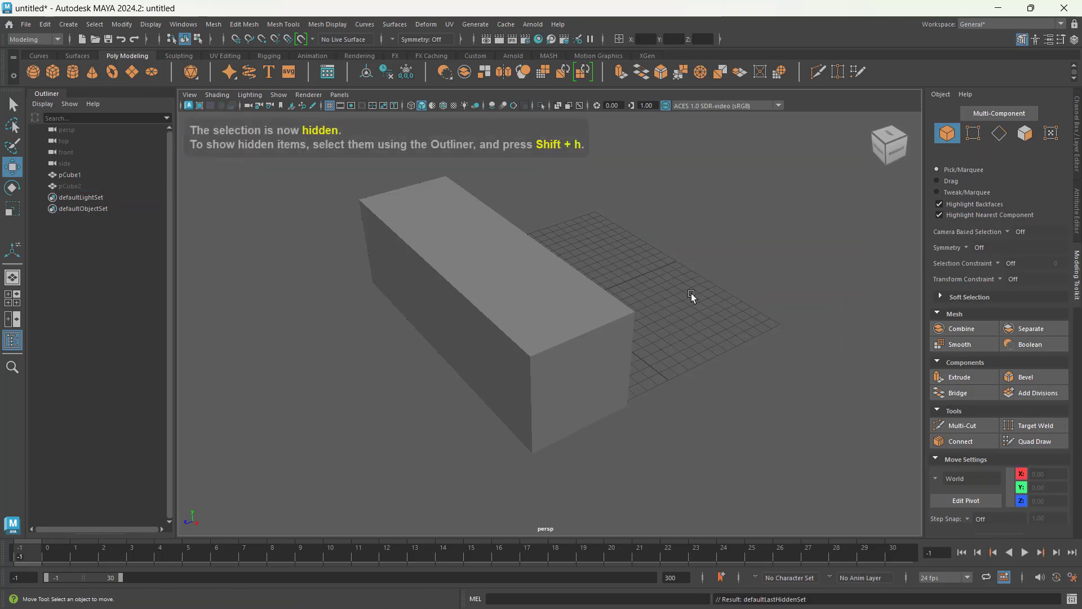
pyautogui.keyDown('alt'); pyautogui.moveTo(690, 297); pyautogui.dragTo(807, 242); pyautogui.keyUp('alt')
pyautogui.click(670, 232)
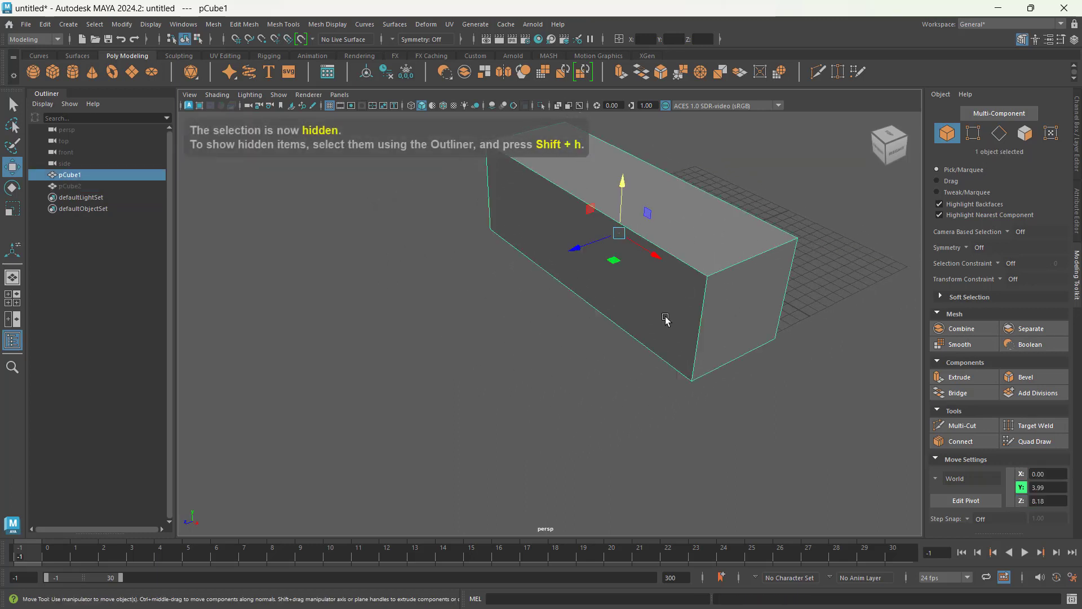
pyautogui.keyDown('alt'); pyautogui.moveTo(667, 320); pyautogui.dragTo(580, 360); pyautogui.keyUp('alt')
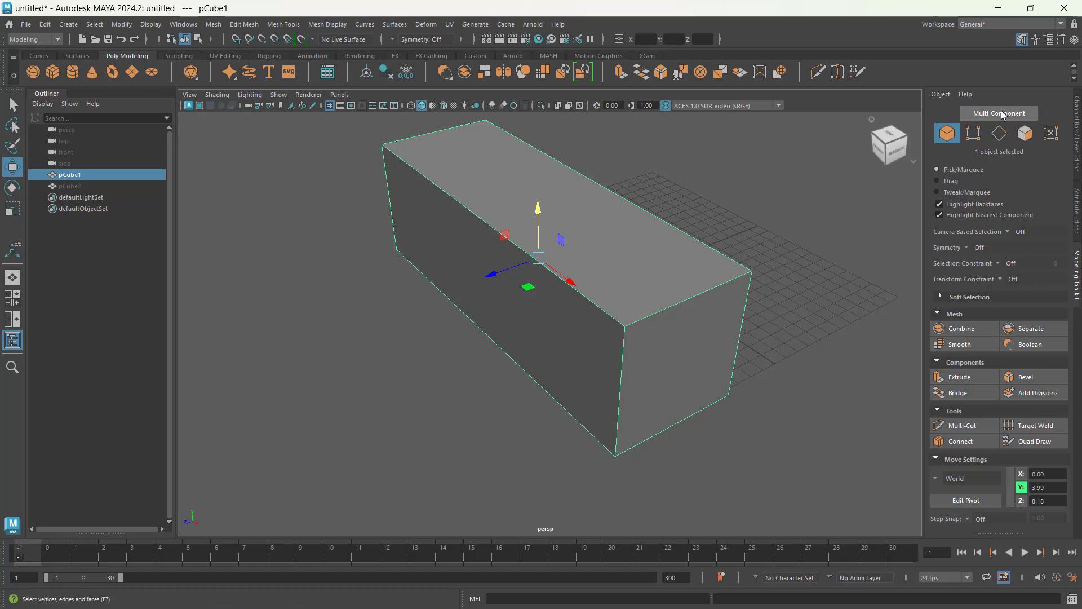
# Insert a horizontal edge loop at 50% of the box's height with Multi-Cut.
pyautogui.click(966, 427)
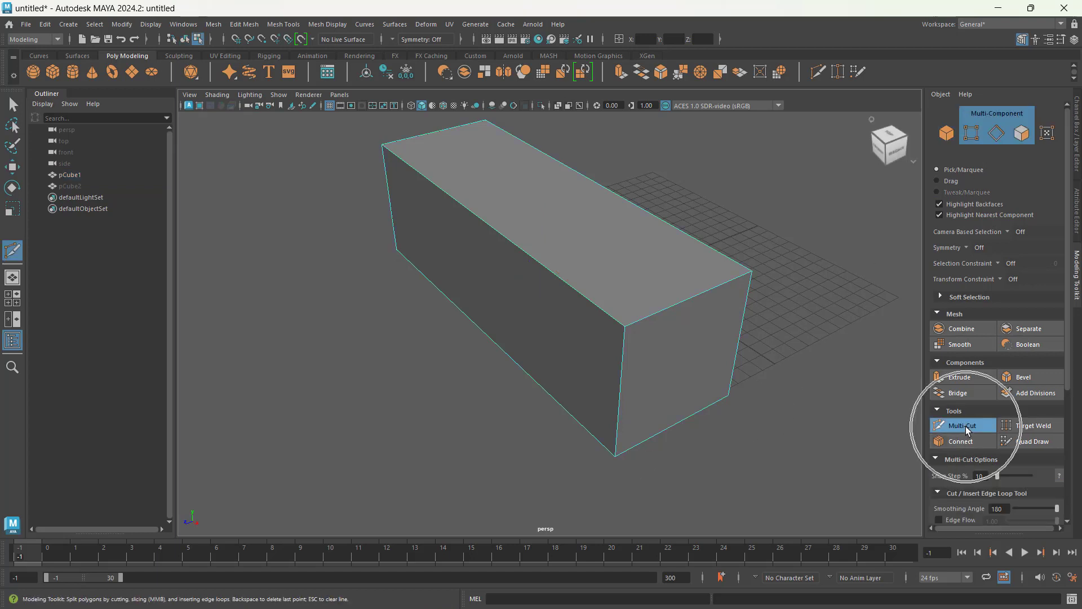
pyautogui.keyDown('alt'); pyautogui.moveTo(727, 430); pyautogui.dragTo(681, 451); pyautogui.keyUp('alt')
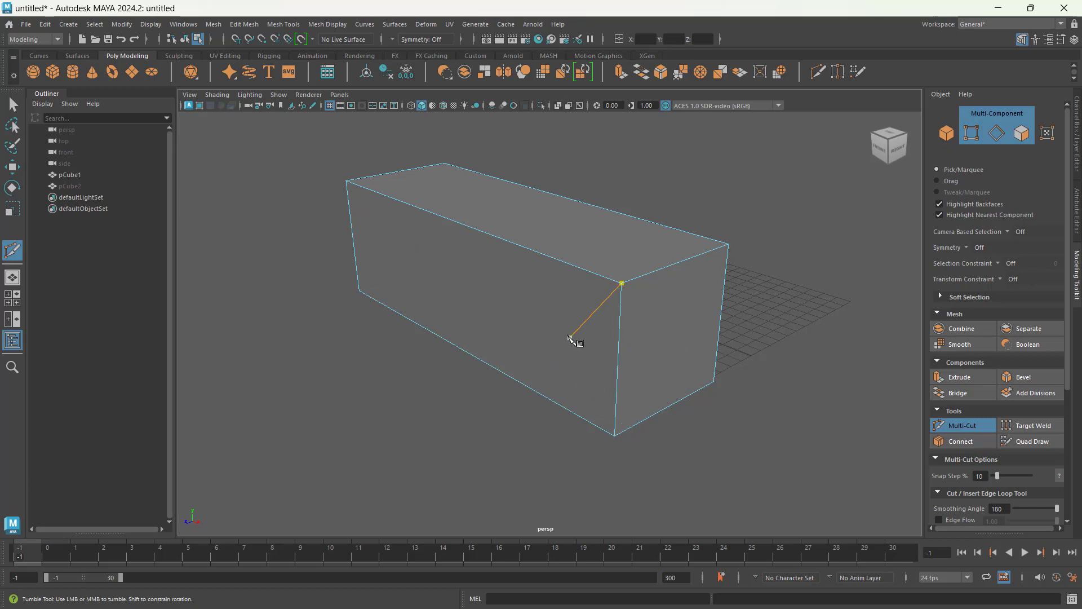
pyautogui.press('ctrl')
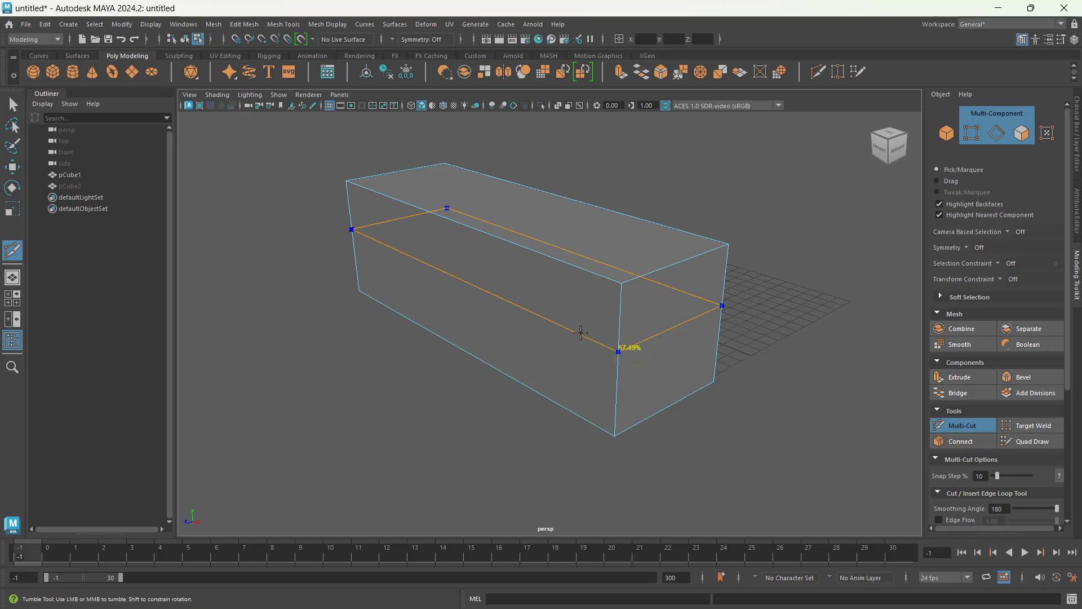
pyautogui.keyDown('ctrl'); pyautogui.middleClick(581, 333); pyautogui.keyUp('ctrl')
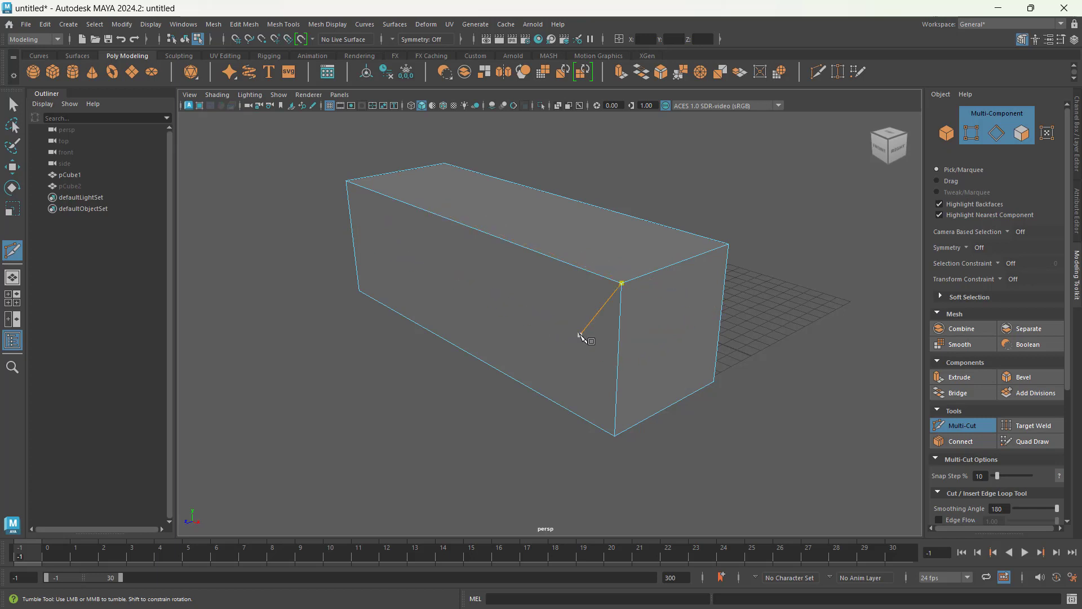
pyautogui.press('ctrl')
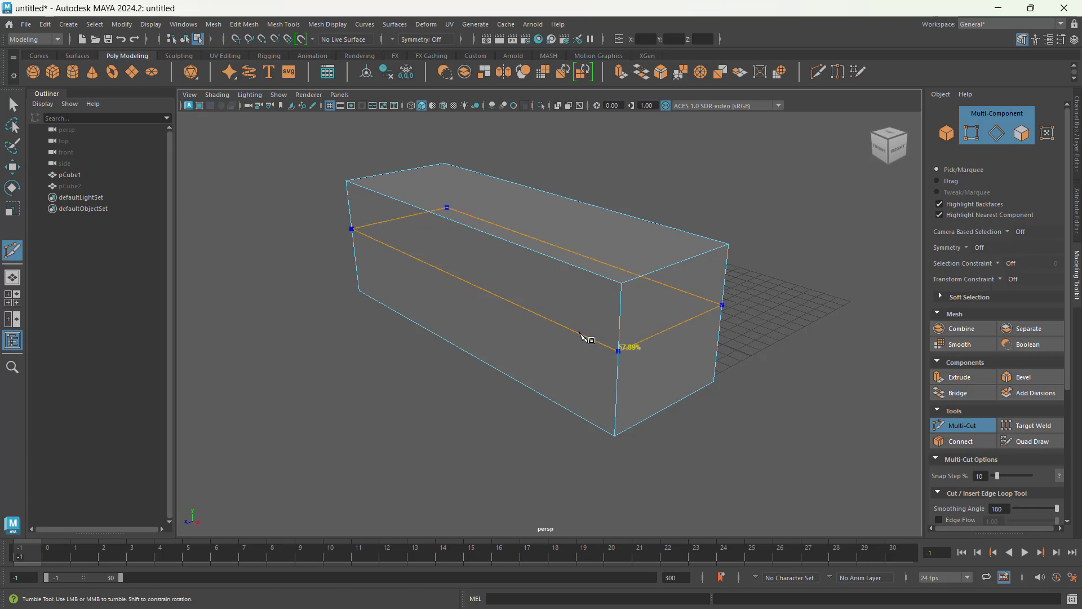
pyautogui.keyDown('ctrl'); pyautogui.middleClick(581, 335); pyautogui.keyUp('ctrl')
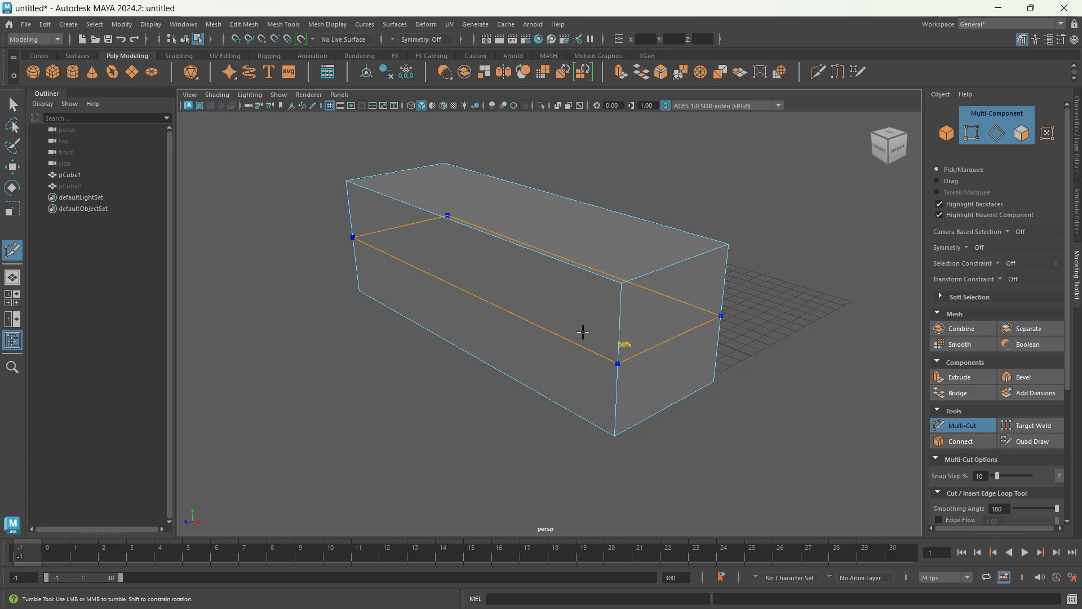
pyautogui.click(583, 332)
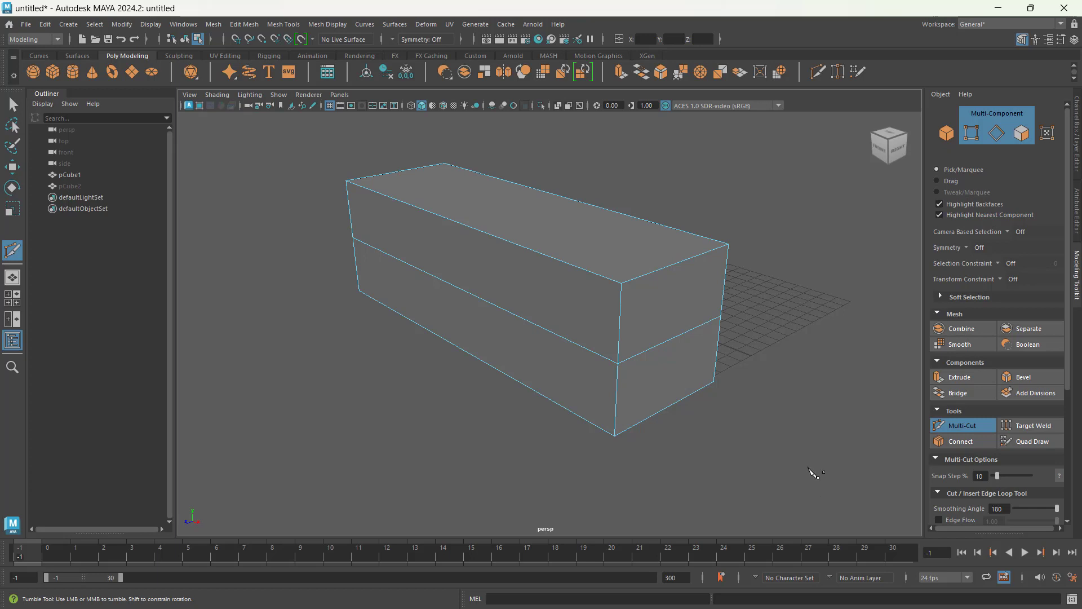
# Add two more Multi-Cut edge loops, one lengthwise along the middle of the top face and one across the middle of the box's length.
pyautogui.keyDown('ctrl'); pyautogui.click(668, 362); pyautogui.keyUp('ctrl')
pyautogui.keyDown('alt'); pyautogui.moveTo(507, 417); pyautogui.dragTo(568, 425); pyautogui.keyUp('alt')
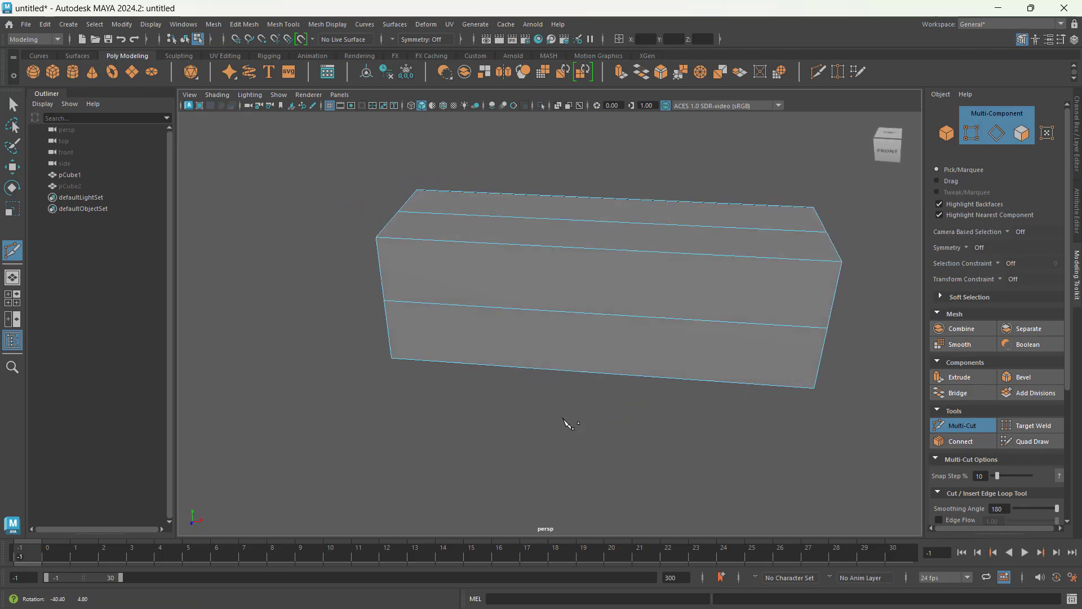
pyautogui.keyDown('ctrl'); pyautogui.click(594, 299); pyautogui.keyUp('ctrl')
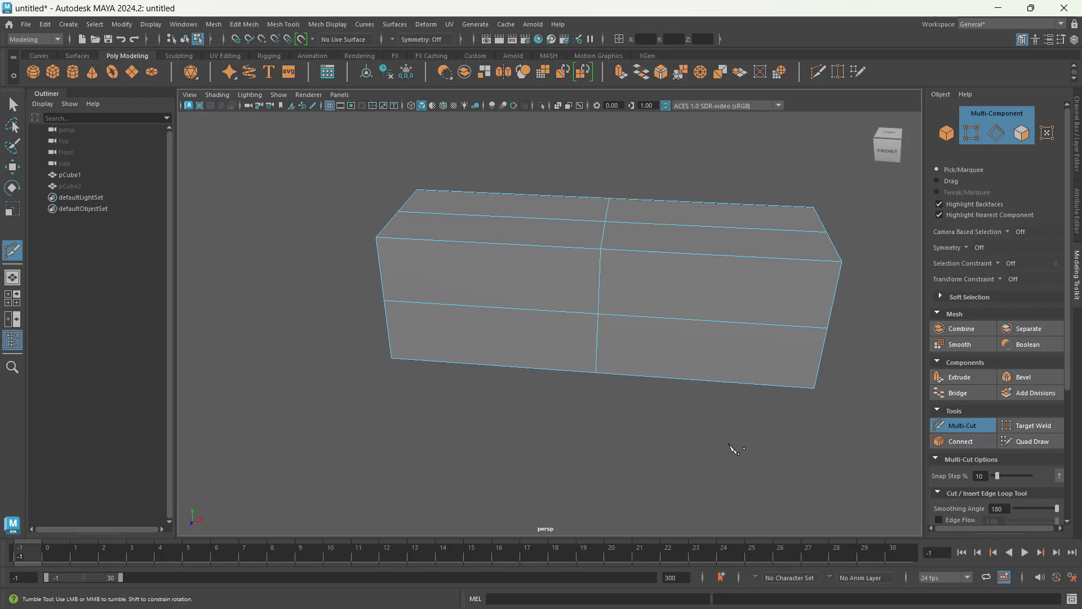
pyautogui.keyDown('alt'); pyautogui.moveTo(733, 448); pyautogui.dragTo(696, 448); pyautogui.keyUp('alt')
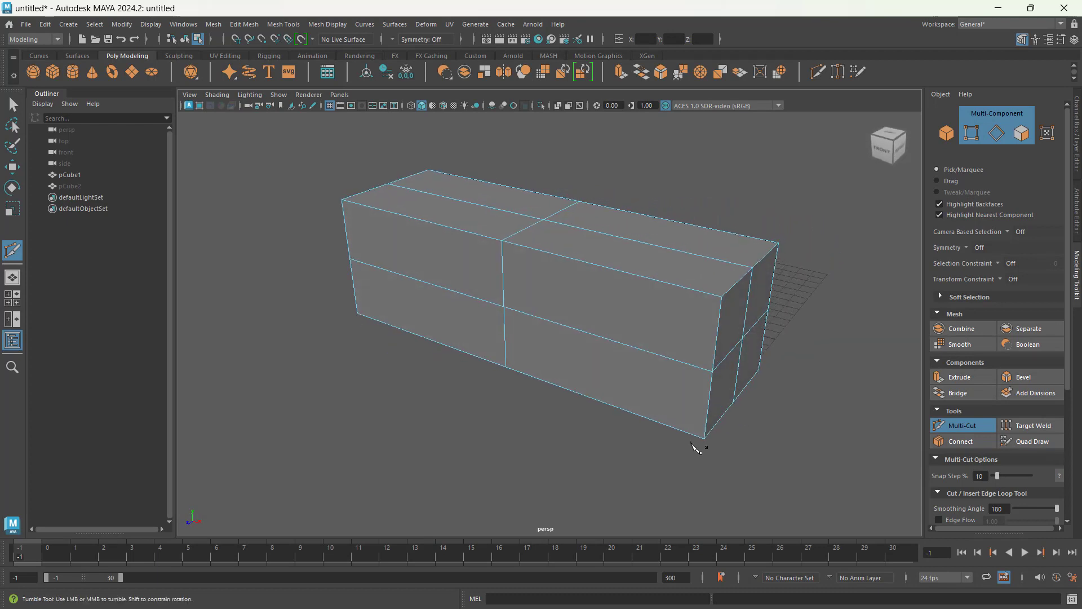
pyautogui.click(961, 428)
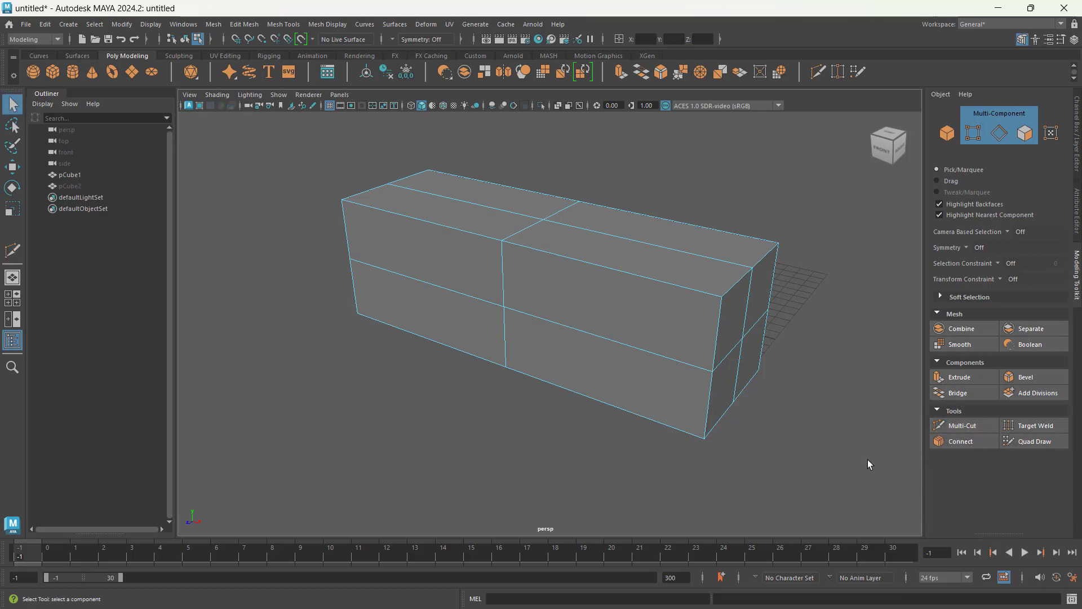
# Select the four faces at the box's near end and apply Circularize Components to round them.
pyautogui.click(1025, 134)
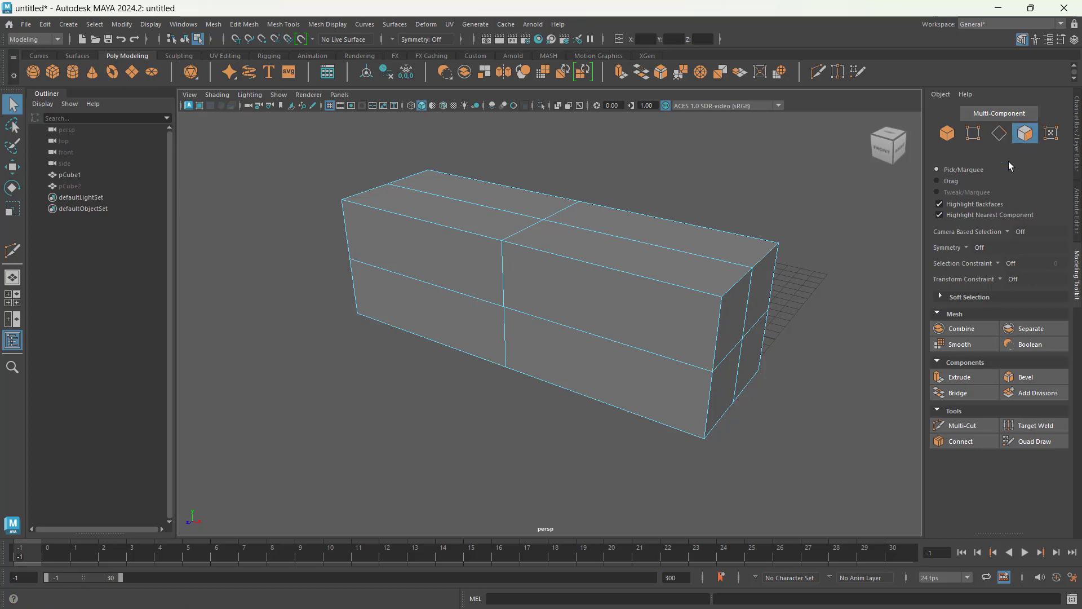
pyautogui.moveTo(806, 362)
pyautogui.keyDown('alt'); pyautogui.mouseDown()
pyautogui.moveTo(765, 360)
pyautogui.moveTo(797, 352)
pyautogui.mouseUp(); pyautogui.keyUp('alt')
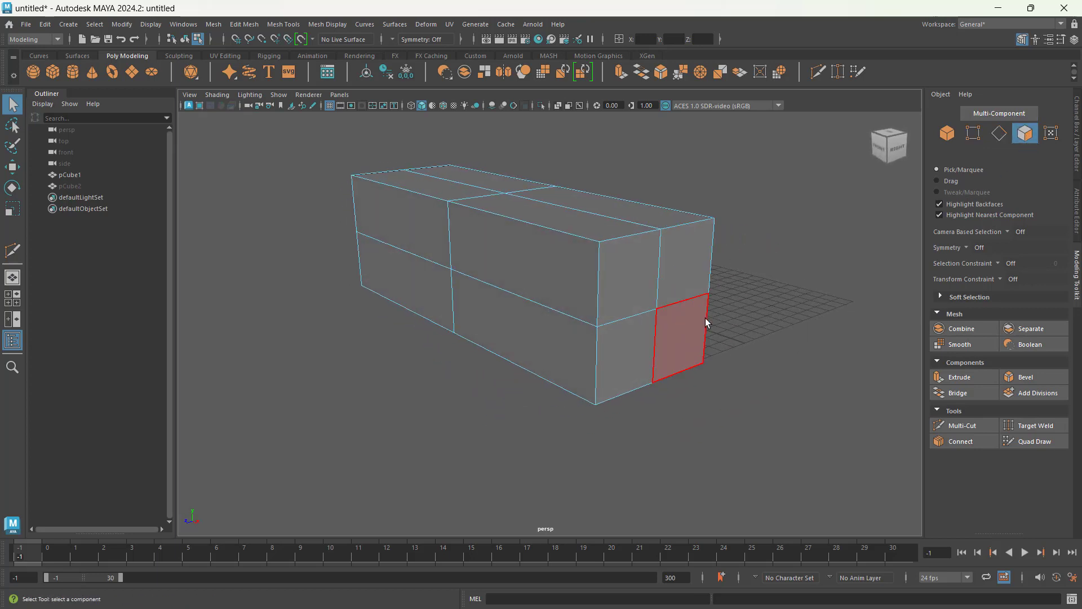
pyautogui.click(680, 272)
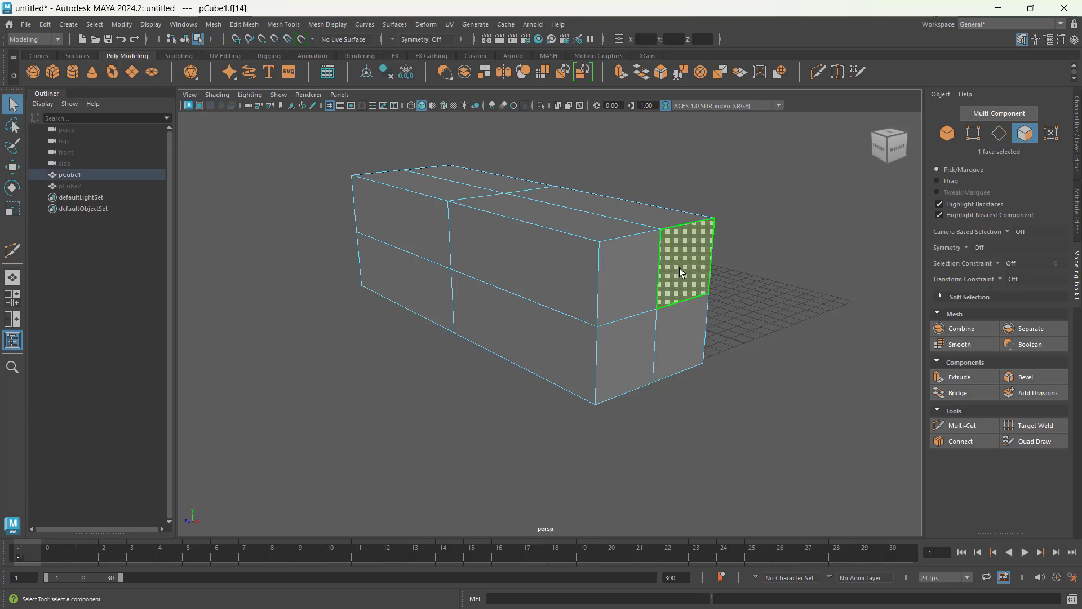
pyautogui.keyDown('shift'); pyautogui.click(628, 288); pyautogui.keyUp('shift')
pyautogui.keyDown('shift'); pyautogui.click(627, 350); pyautogui.keyUp('shift')
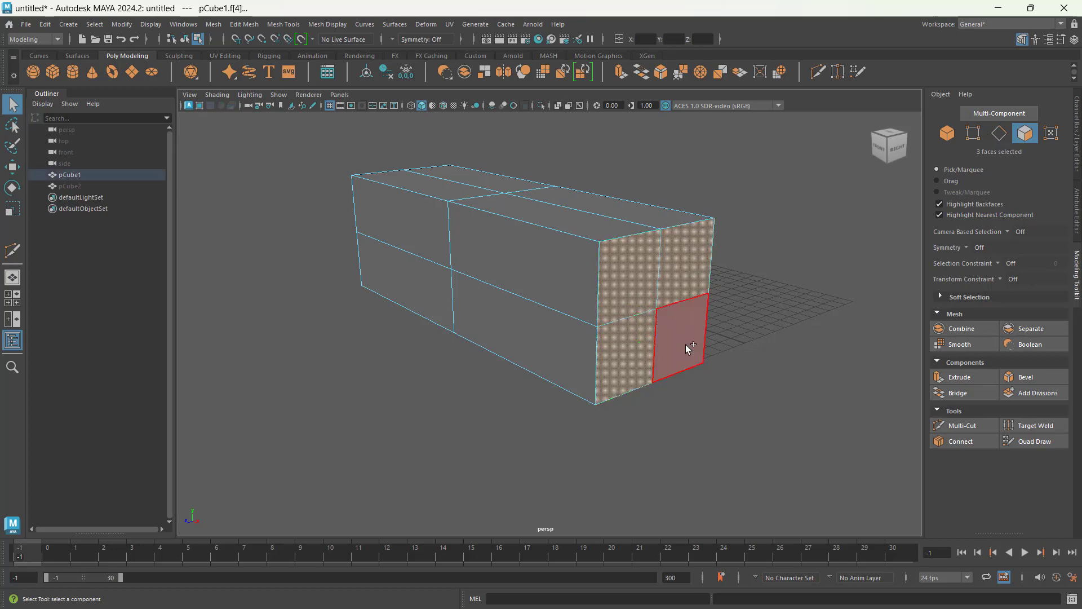
pyautogui.keyDown('shift'); pyautogui.click(685, 344); pyautogui.keyUp('shift')
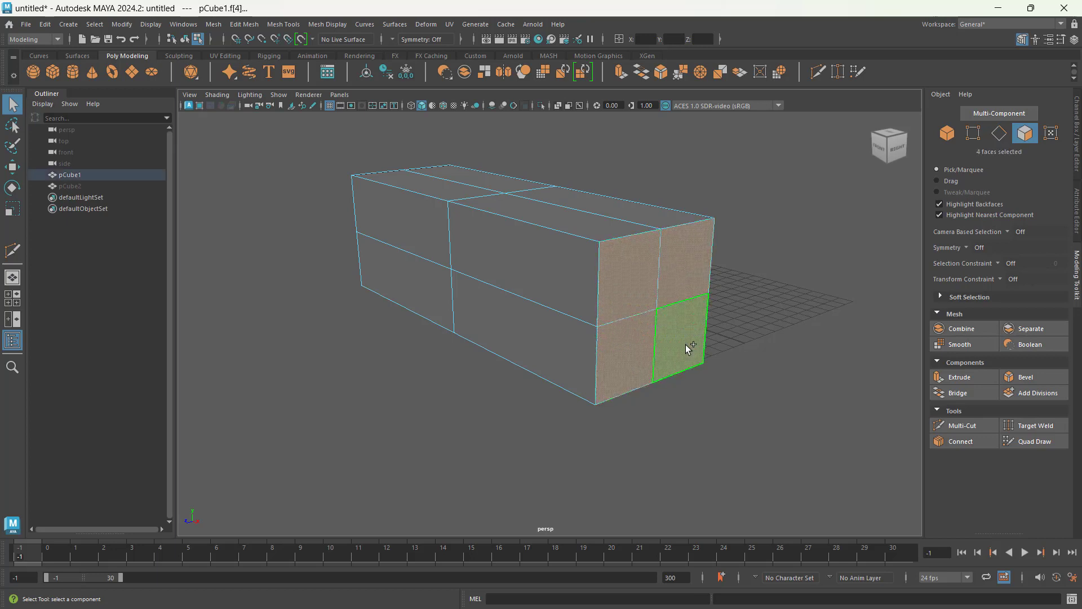
pyautogui.keyDown('shift'); pyautogui.rightClick(746, 325); pyautogui.keyUp('shift')
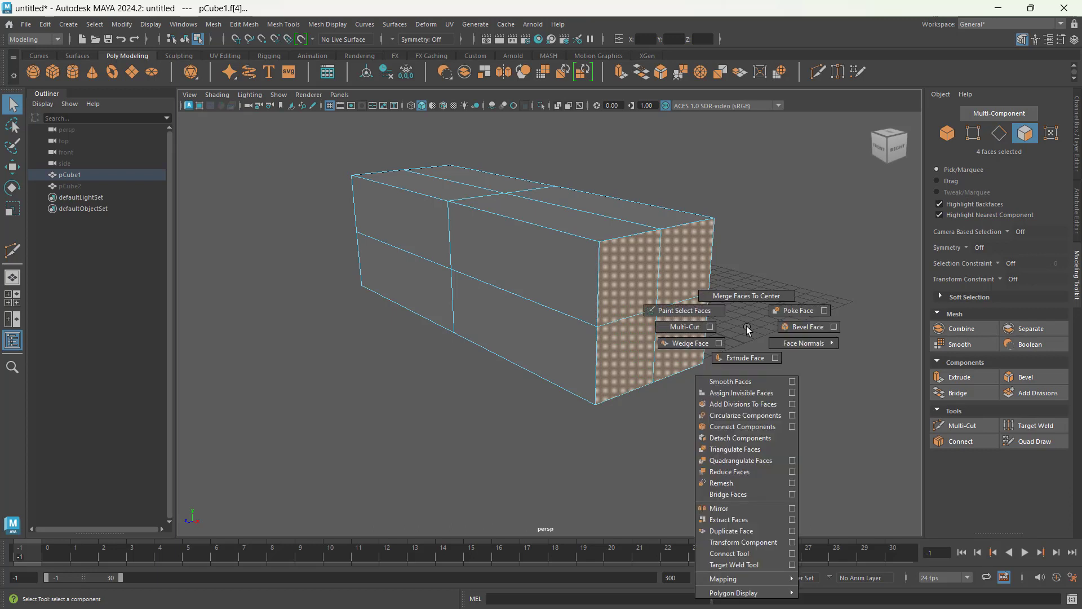
pyautogui.click(746, 417)
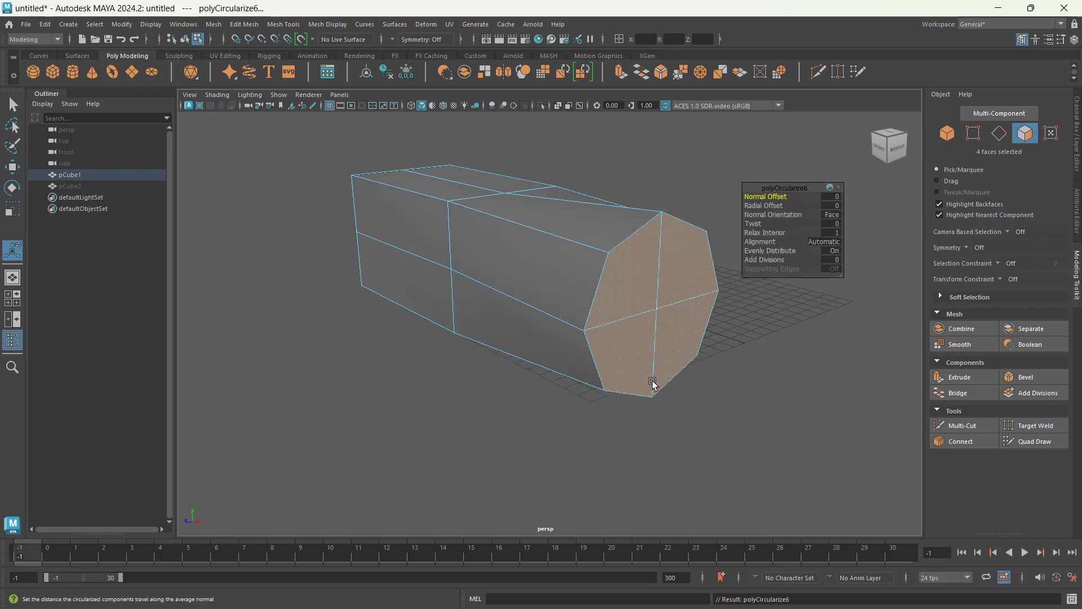
pyautogui.keyDown('alt'); pyautogui.moveTo(652, 383); pyautogui.dragTo(543, 374); pyautogui.keyUp('alt')
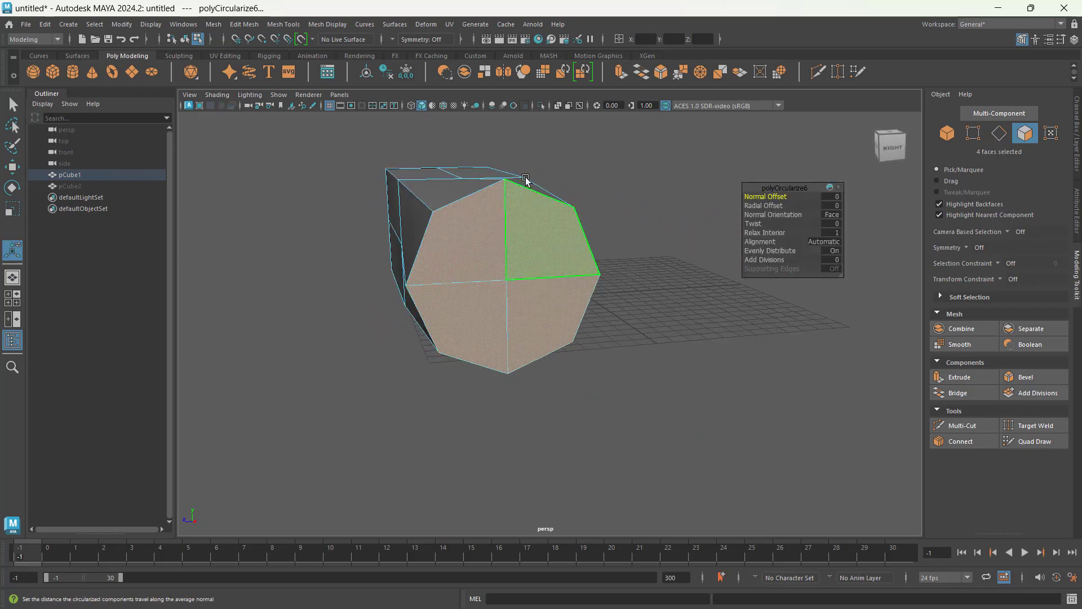
pyautogui.keyDown('alt'); pyautogui.moveTo(642, 360); pyautogui.dragTo(664, 362); pyautogui.keyUp('alt')
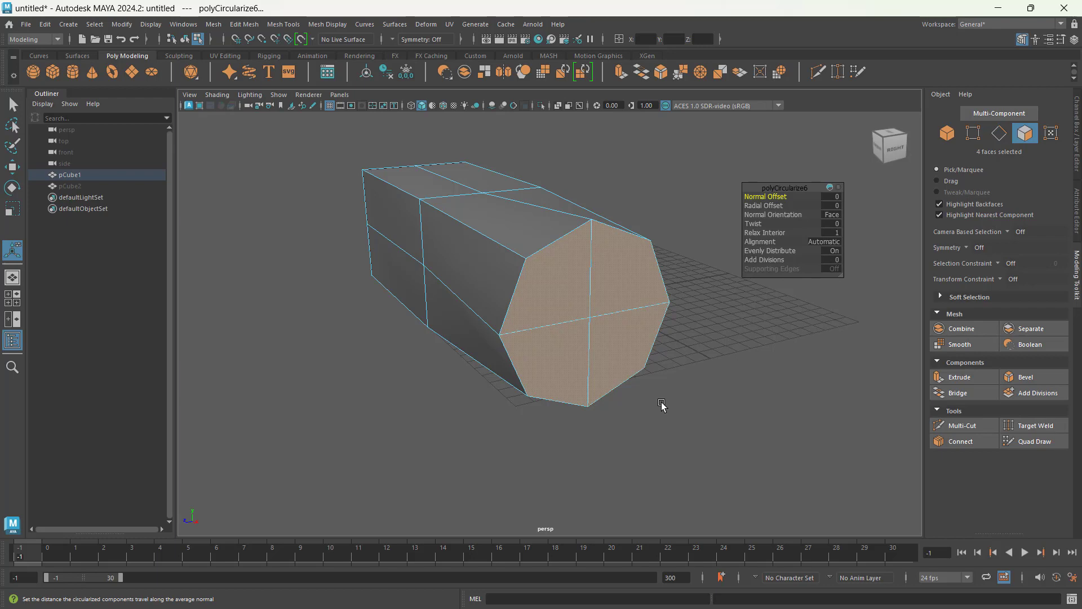
# Scale down the four rounded faces at the near end evenly in height and width to taper that end.
pyautogui.moveTo(662, 406)
pyautogui.keyDown('alt'); pyautogui.mouseDown()
pyautogui.moveTo(703, 411)
pyautogui.moveTo(660, 402)
pyautogui.mouseUp(); pyautogui.keyUp('alt')
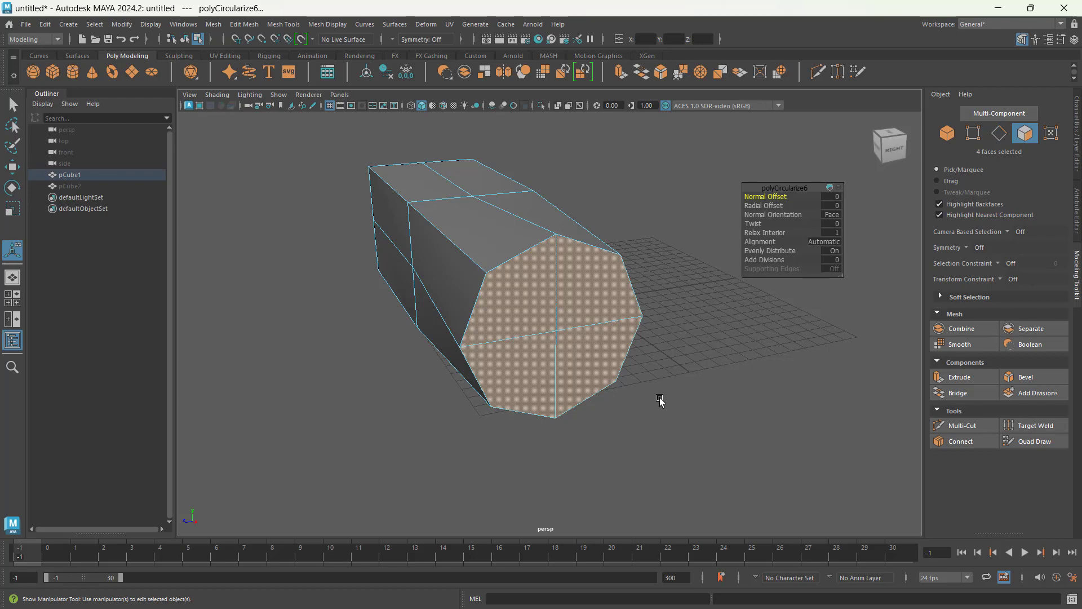
pyautogui.moveTo(660, 400)
pyautogui.keyDown('alt'); pyautogui.mouseDown()
pyautogui.moveTo(701, 405)
pyautogui.moveTo(660, 394)
pyautogui.mouseUp(); pyautogui.keyUp('alt')
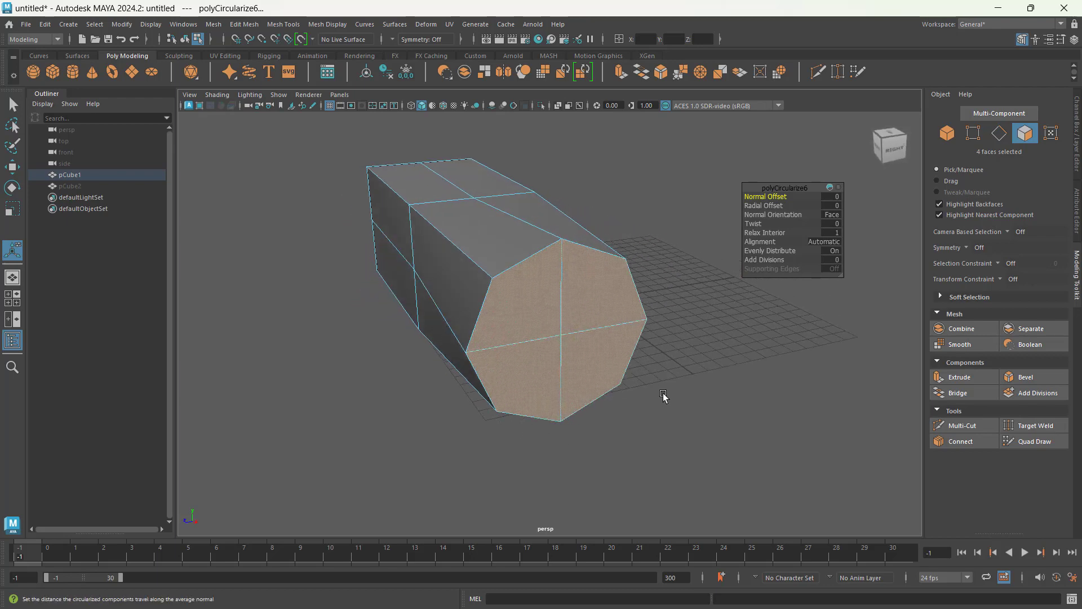
pyautogui.press('r')
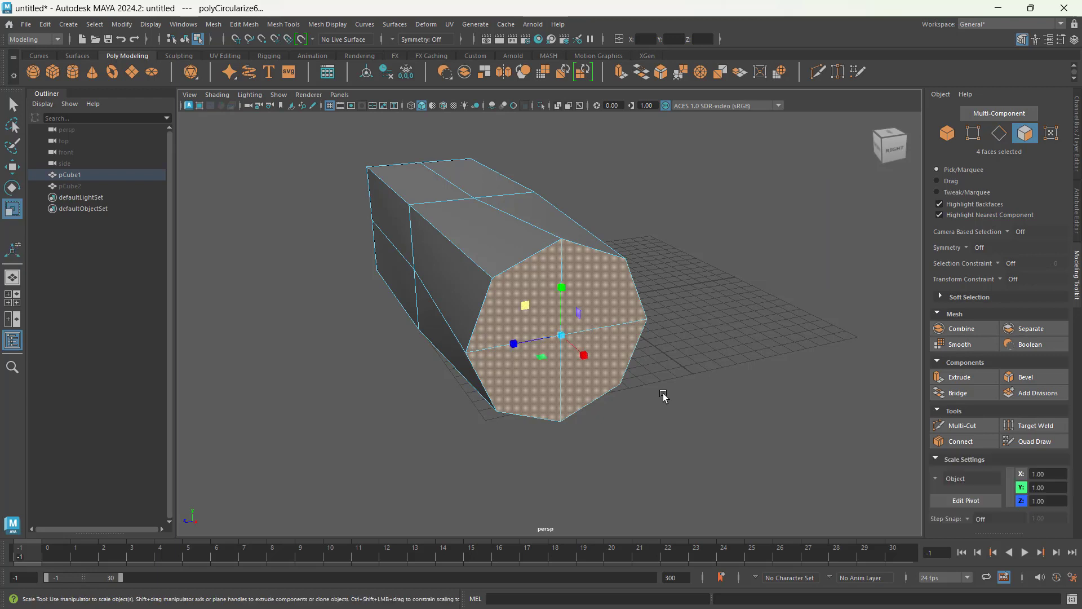
pyautogui.moveTo(525, 305); pyautogui.dragTo(594, 314)
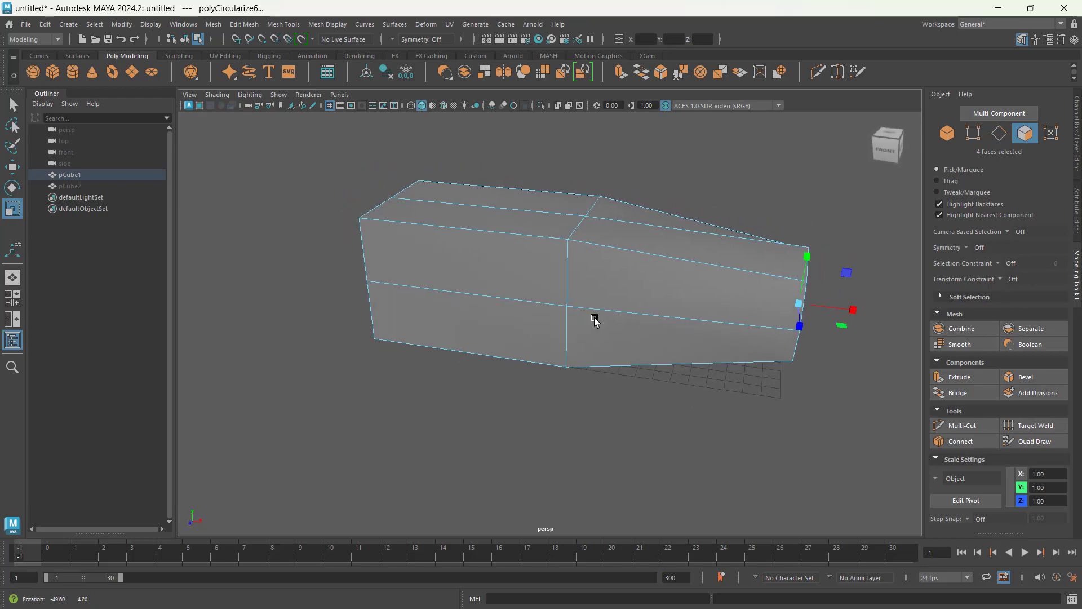
# Select the edge loop around the middle of the box and round it with Circularize Components.
pyautogui.click(1000, 133)
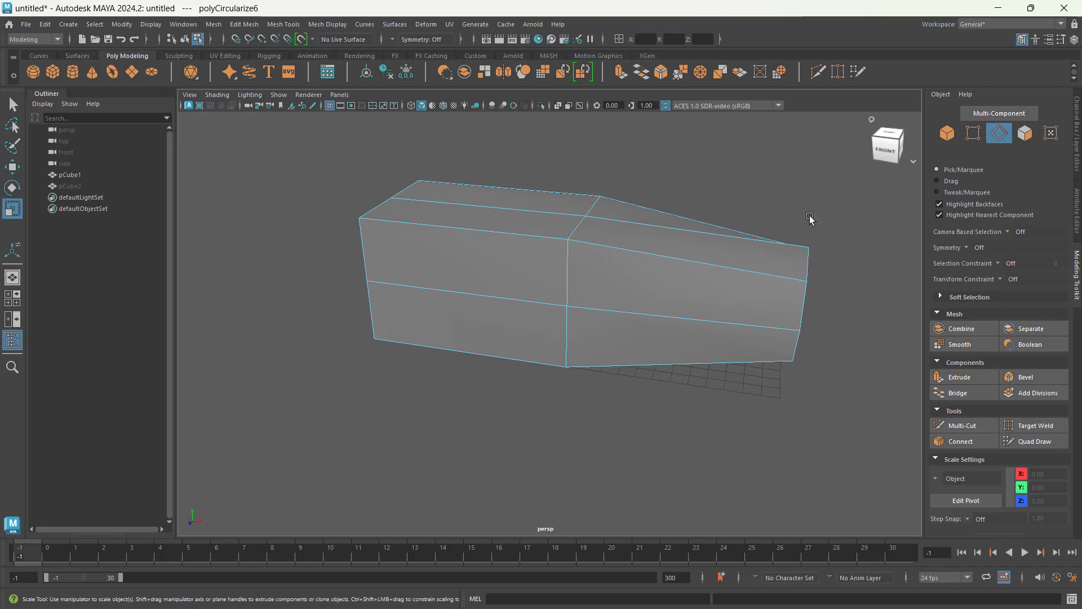
pyautogui.doubleClick(564, 273)
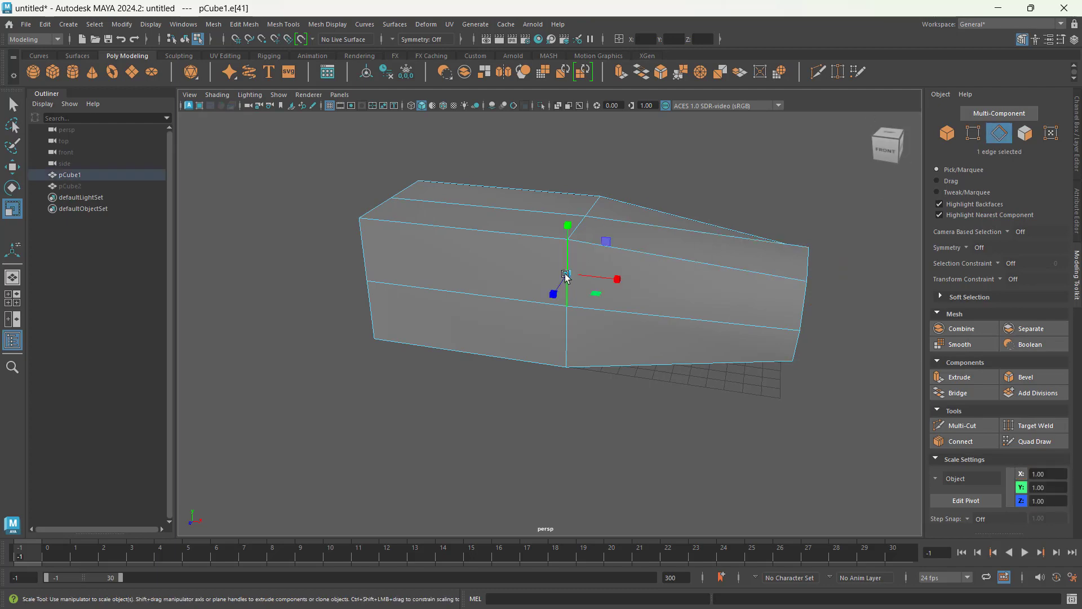
pyautogui.keyDown('alt'); pyautogui.moveTo(565, 273); pyautogui.dragTo(583, 302); pyautogui.keyUp('alt')
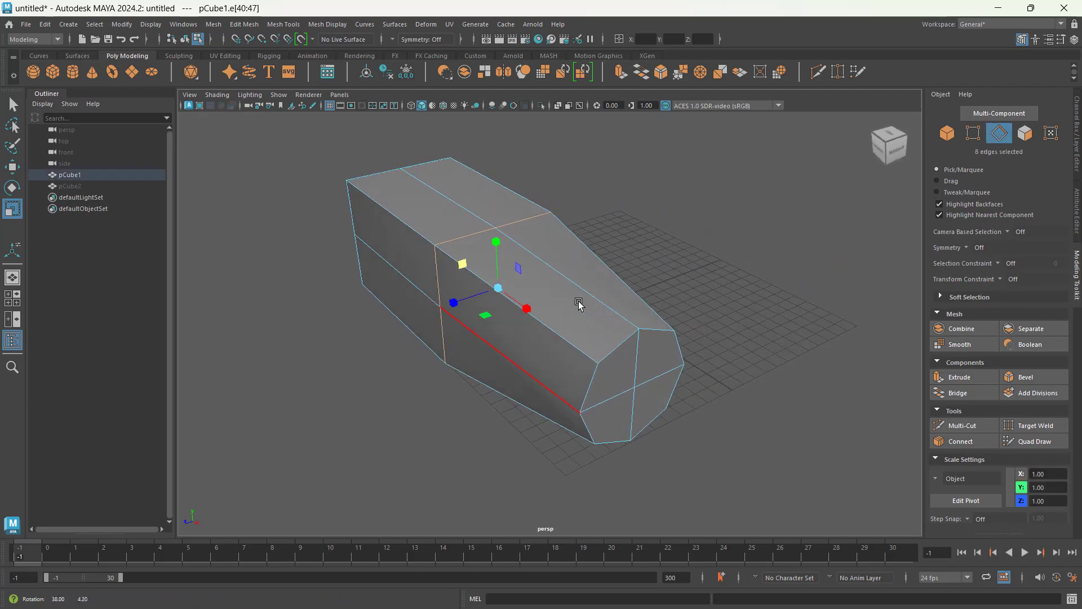
pyautogui.keyDown('shift'); pyautogui.rightClick(644, 244); pyautogui.keyUp('shift')
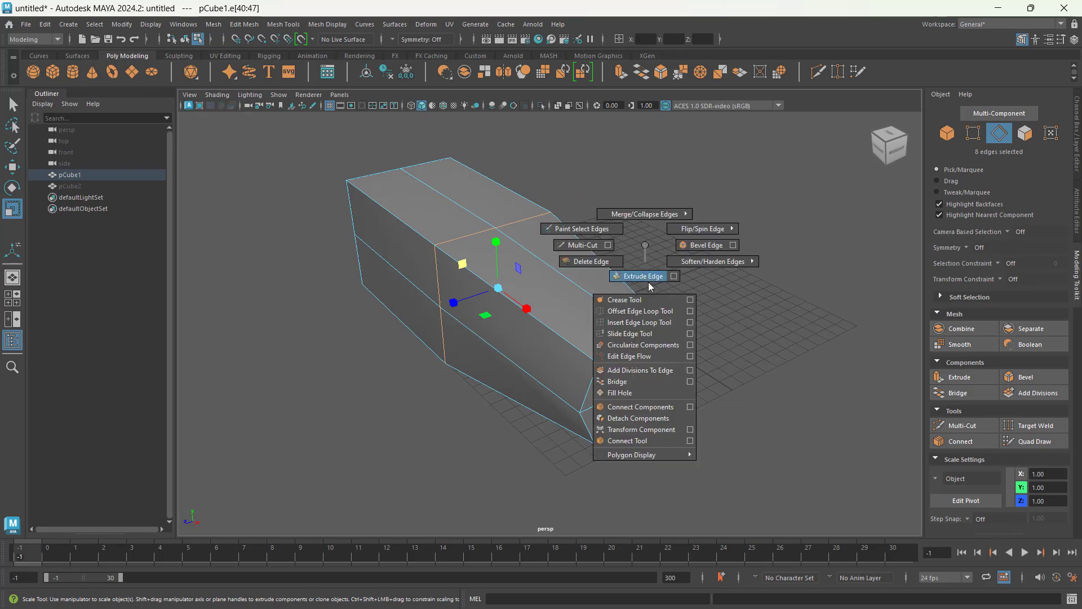
pyautogui.click(656, 349)
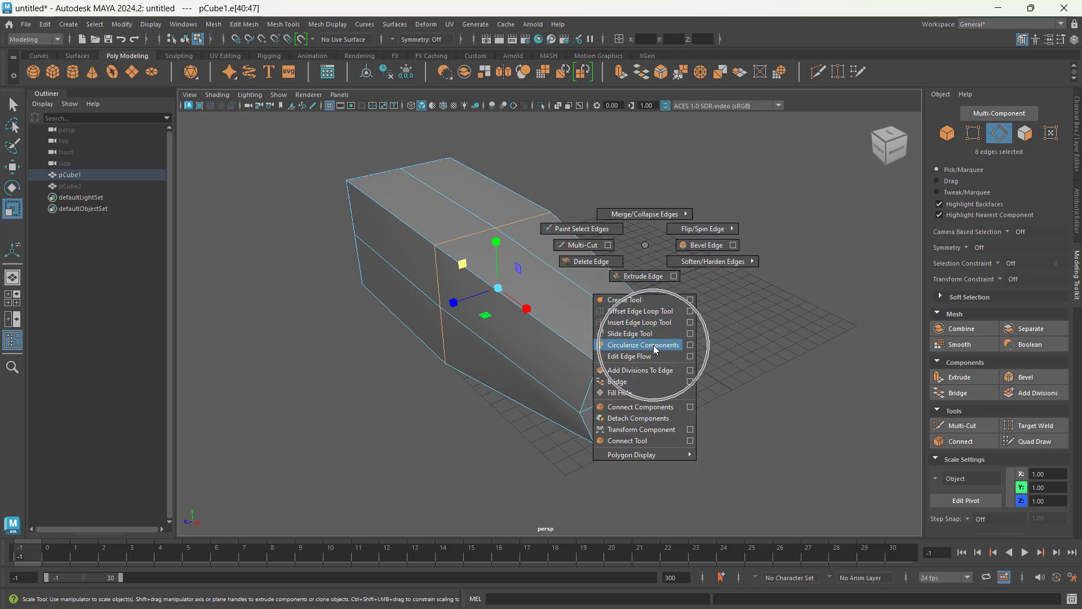
pyautogui.keyDown('alt'); pyautogui.moveTo(657, 340); pyautogui.dragTo(556, 350); pyautogui.keyUp('alt')
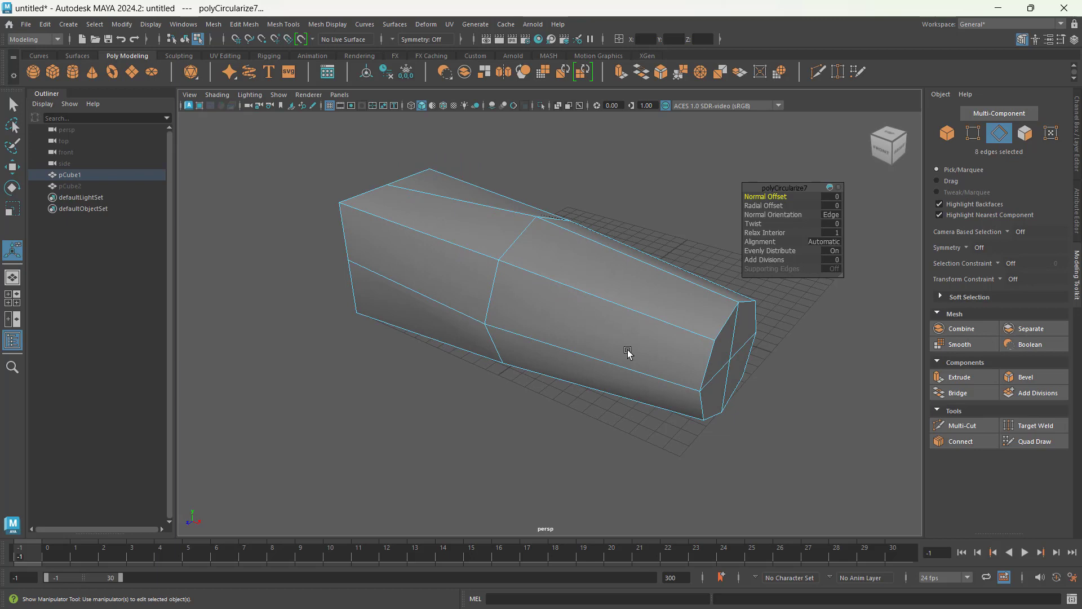
# Select the four faces at the opposite, still square end and round them with Circularize Components.
pyautogui.press('q')
pyautogui.moveTo(611, 357)
pyautogui.keyDown('alt'); pyautogui.mouseDown()
pyautogui.moveTo(512, 358)
pyautogui.moveTo(612, 345)
pyautogui.mouseUp(); pyautogui.keyUp('alt')
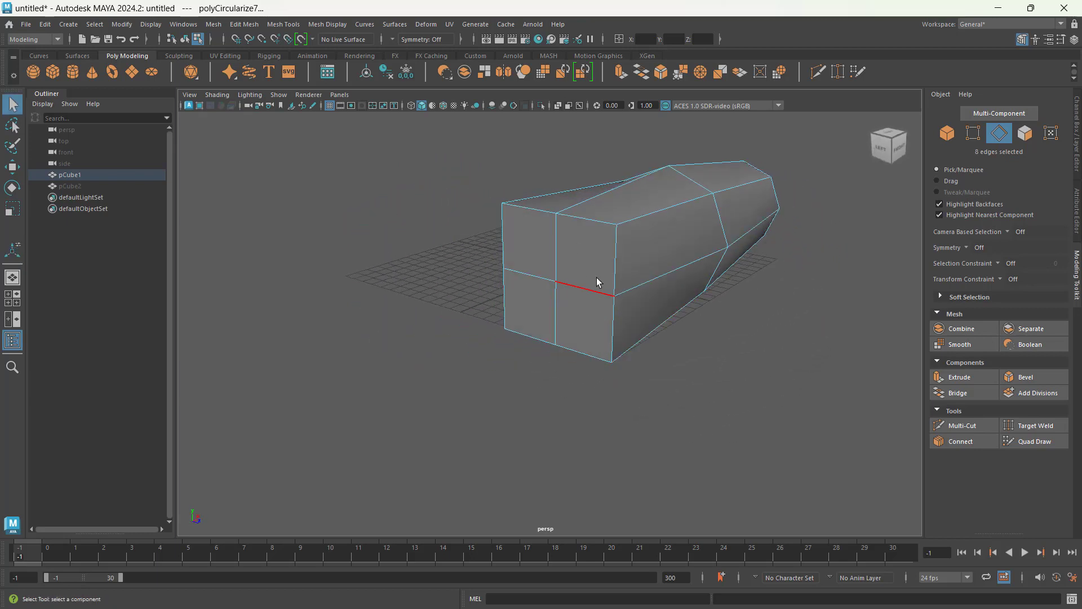
pyautogui.click(1024, 133)
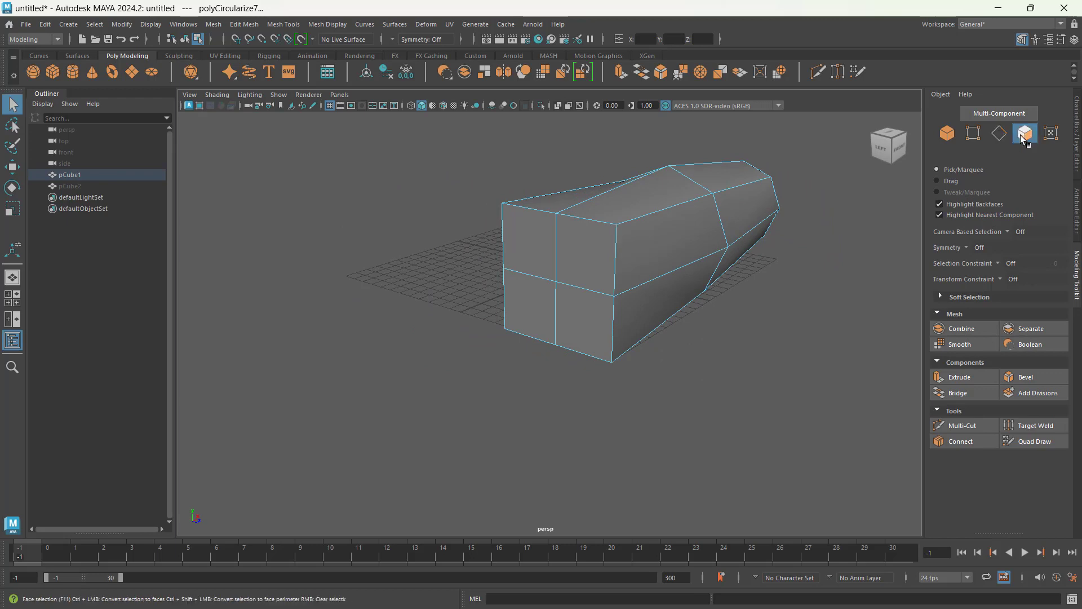
pyautogui.click(526, 253)
pyautogui.keyDown('shift'); pyautogui.click(587, 247); pyautogui.keyUp('shift')
pyautogui.keyDown('shift'); pyautogui.click(590, 316); pyautogui.keyUp('shift')
pyautogui.keyDown('shift'); pyautogui.click(547, 307); pyautogui.keyUp('shift')
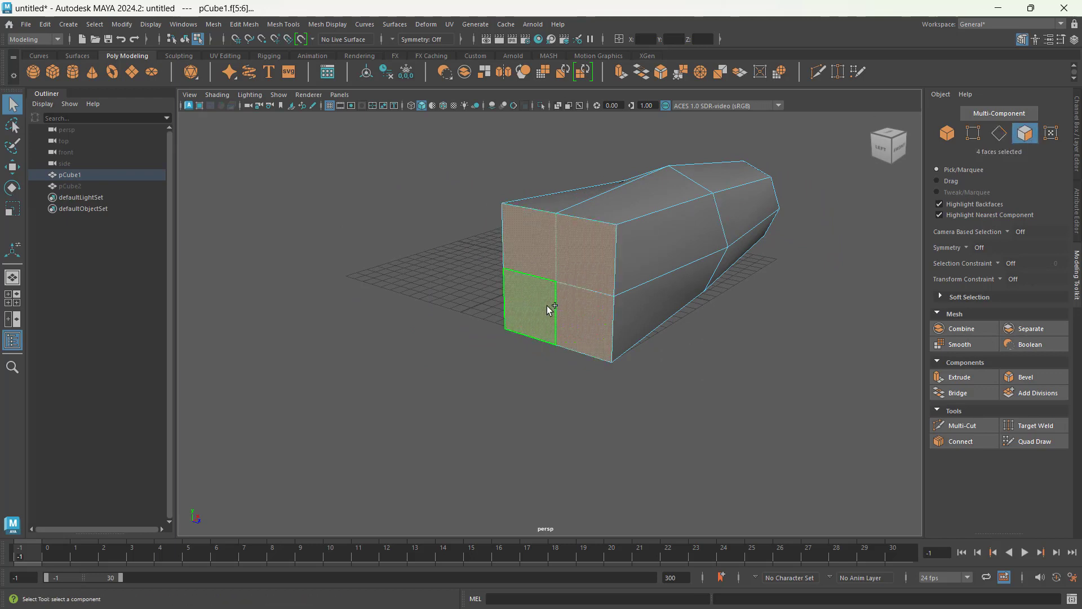
pyautogui.keyDown('shift'); pyautogui.rightClick(580, 314); pyautogui.keyUp('shift')
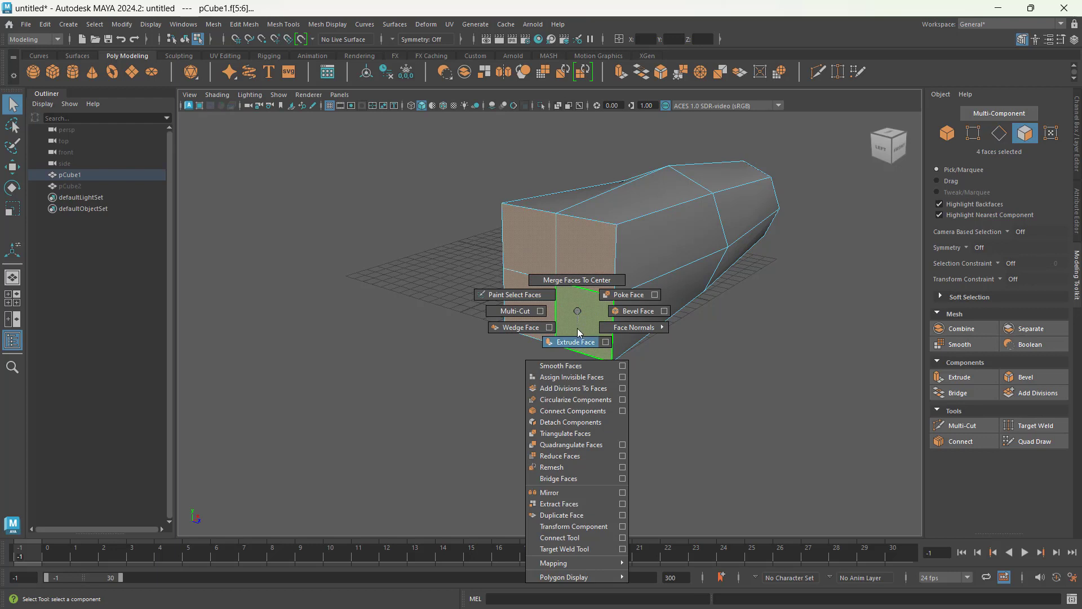
pyautogui.click(580, 400)
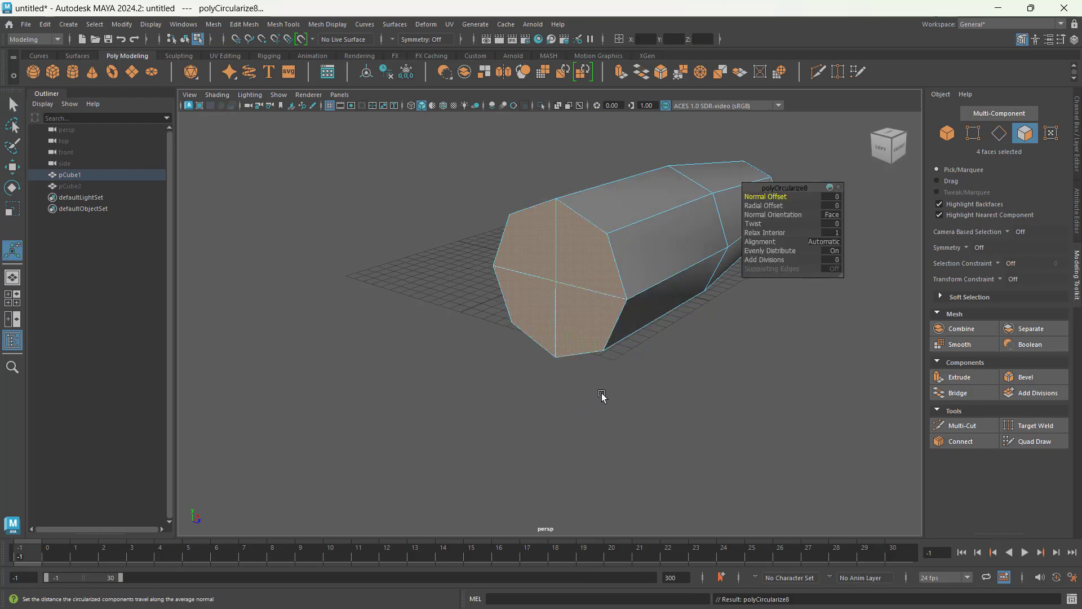
# Scale down the newly rounded end faces and raise them to about Y 6.87 so the limb bends at its middle.
pyautogui.press('r')
pyautogui.keyDown('alt'); pyautogui.moveTo(586, 347); pyautogui.dragTo(606, 295); pyautogui.keyUp('alt')
pyautogui.keyDown('alt'); pyautogui.moveTo(606, 295); pyautogui.dragTo(606, 357, button='middle'); pyautogui.keyUp('alt')
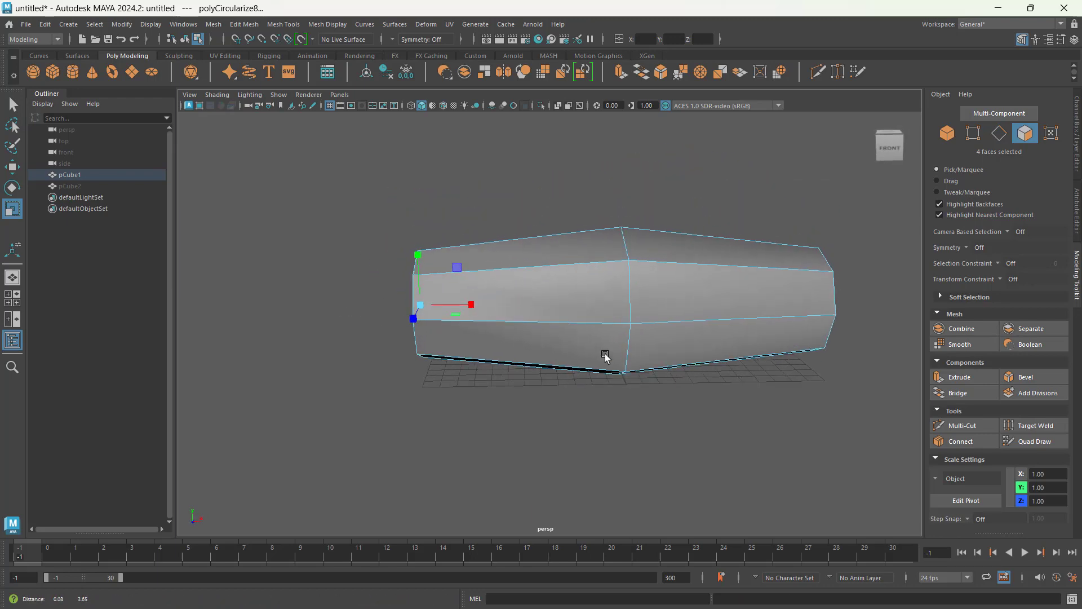
pyautogui.press('w')
pyautogui.moveTo(421, 255); pyautogui.dragTo(438, 208)
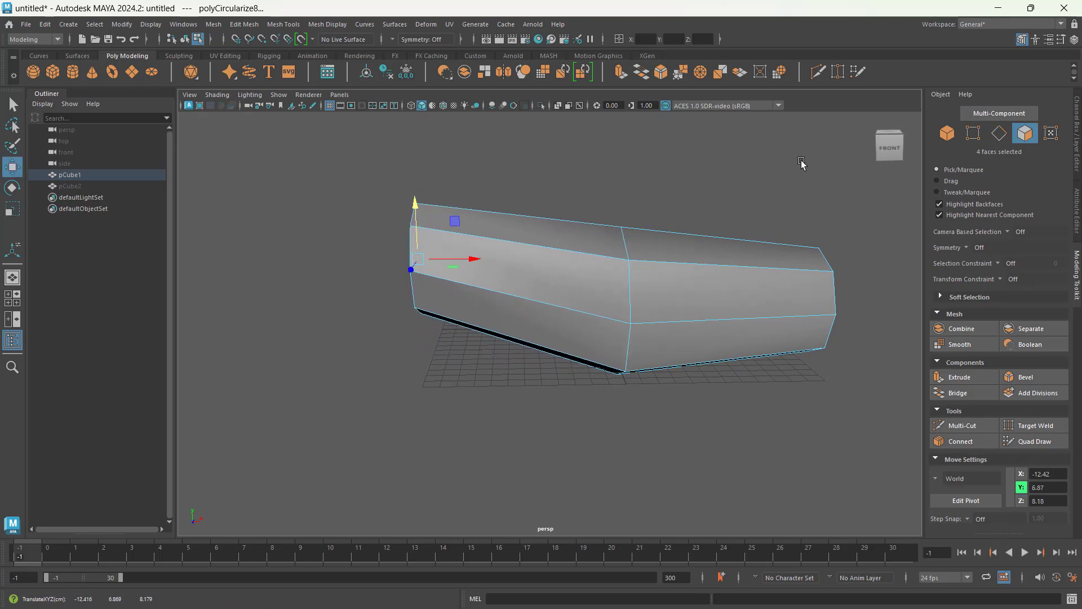
# Insert three Multi-Cut edge loops: one at 50% of the raised half and one close to each side of the middle bend.
pyautogui.click(1003, 141)
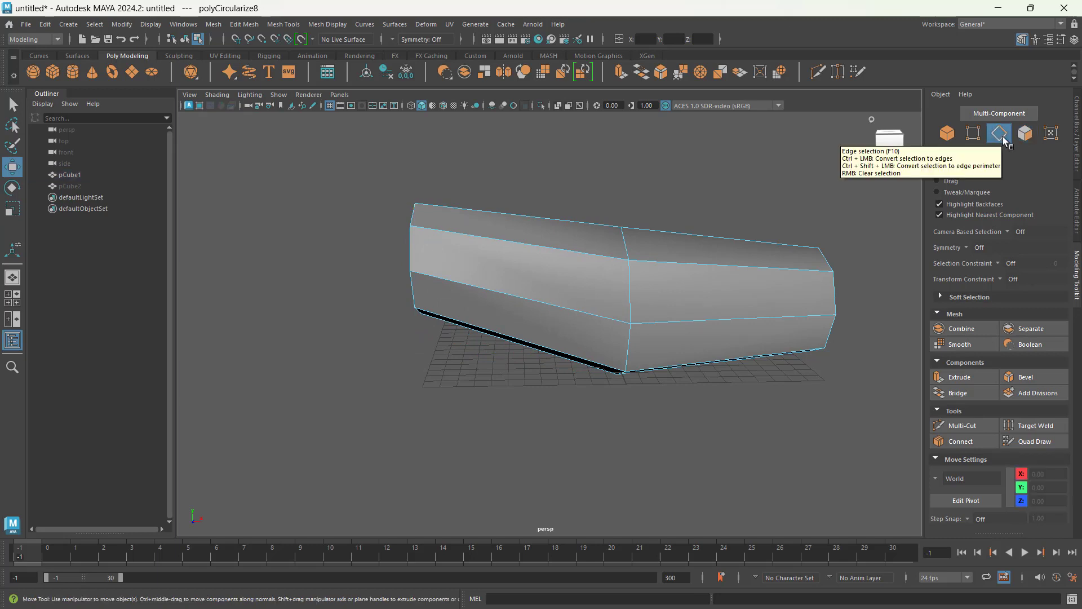
pyautogui.click(962, 426)
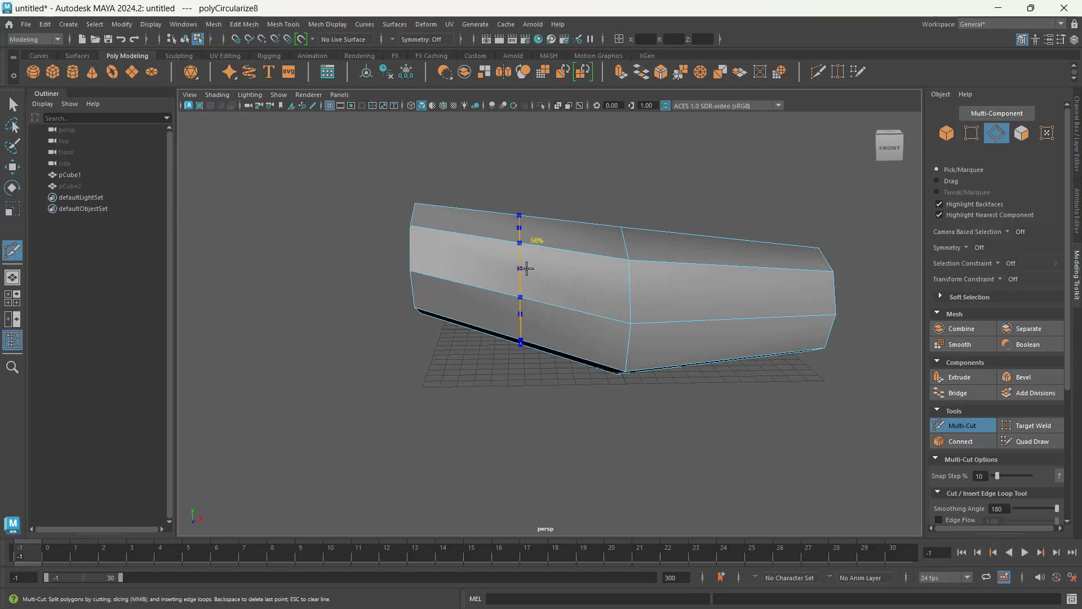
pyautogui.keyDown('ctrl'); pyautogui.click(531, 268); pyautogui.keyUp('ctrl')
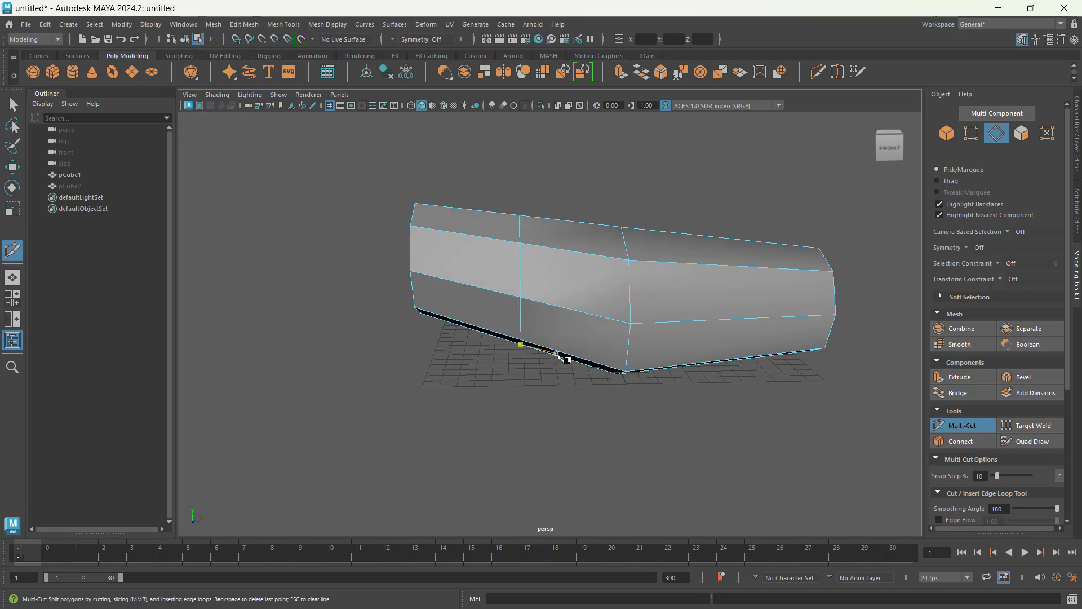
pyautogui.keyDown('ctrl'); pyautogui.click(597, 282); pyautogui.keyUp('ctrl')
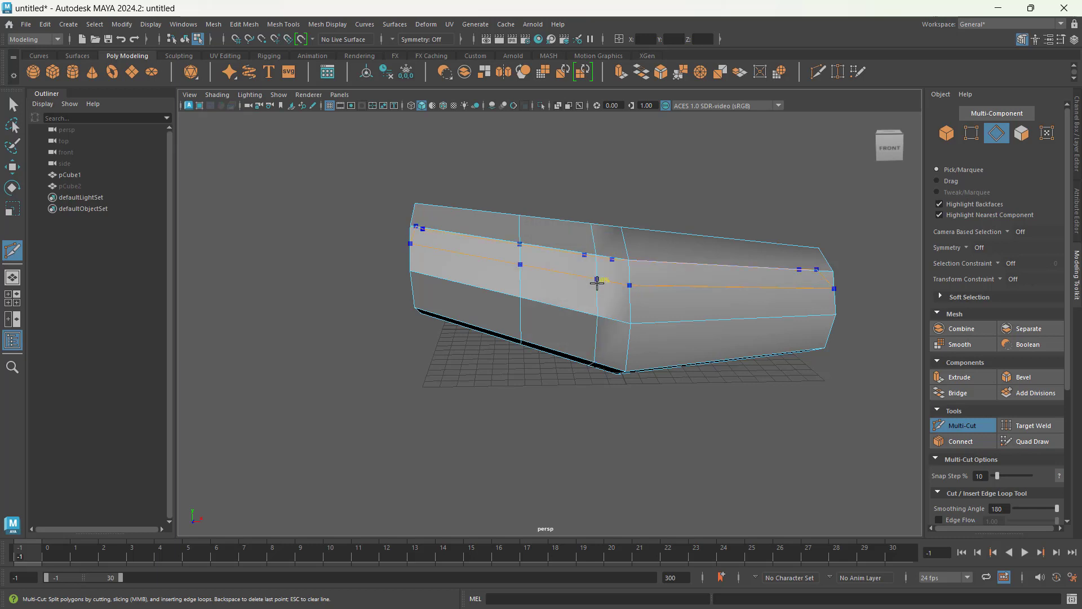
pyautogui.keyDown('ctrl'); pyautogui.click(657, 293); pyautogui.keyUp('ctrl')
pyautogui.keyDown('alt'); pyautogui.moveTo(758, 445); pyautogui.dragTo(723, 433); pyautogui.keyUp('alt')
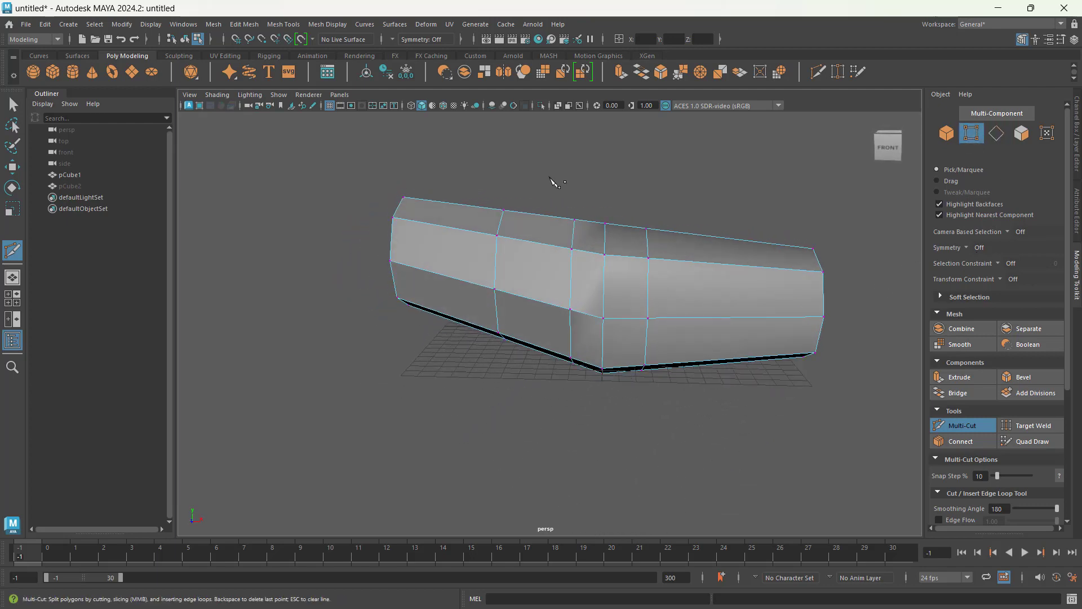
# Select the upper vertices around the middle bend and move them down to form a crease in the joint.
pyautogui.press('q')
pyautogui.press('w')
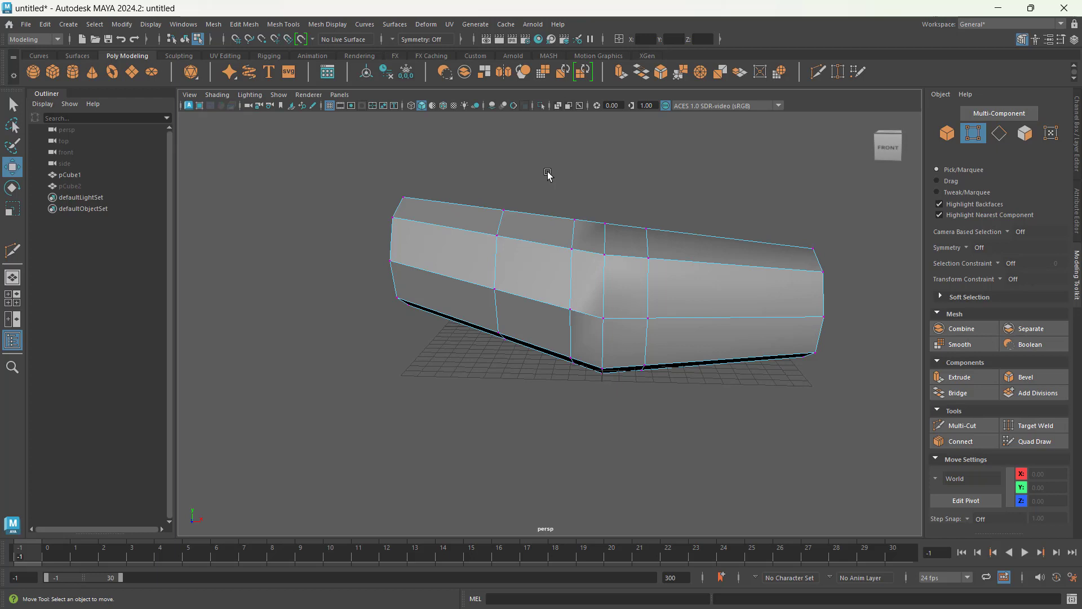
pyautogui.moveTo(547, 172); pyautogui.dragTo(678, 274)
pyautogui.moveTo(612, 194); pyautogui.dragTo(563, 265)
# Select the edge loop at the middle of the bend and scale it inward to narrow the joint.
pyautogui.click(994, 143)
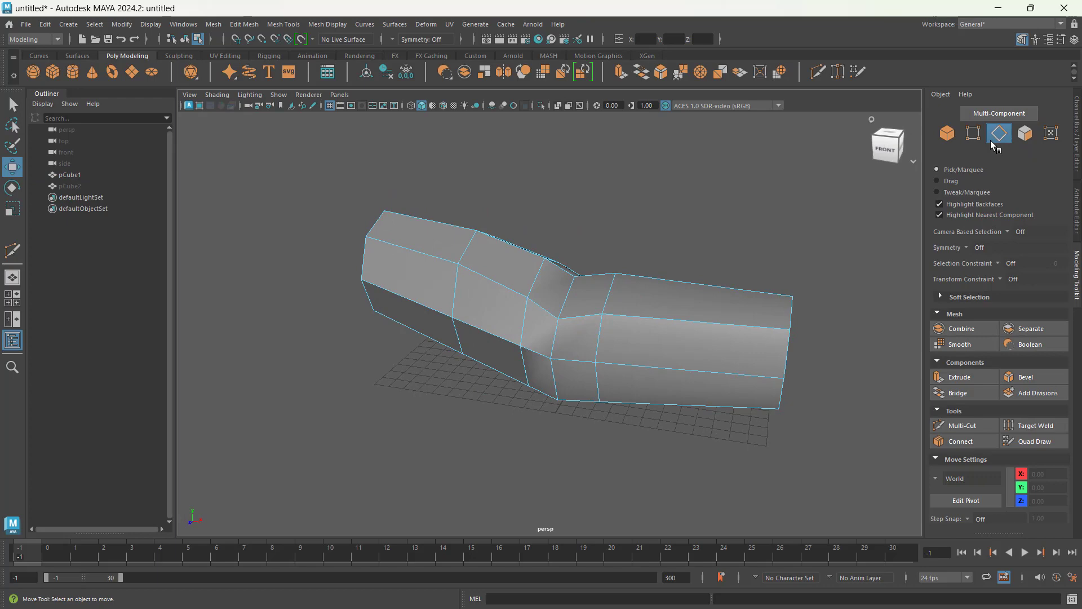
pyautogui.doubleClick(553, 342)
pyautogui.keyDown('alt'); pyautogui.moveTo(555, 345); pyautogui.dragTo(656, 374); pyautogui.keyUp('alt')
pyautogui.press('r')
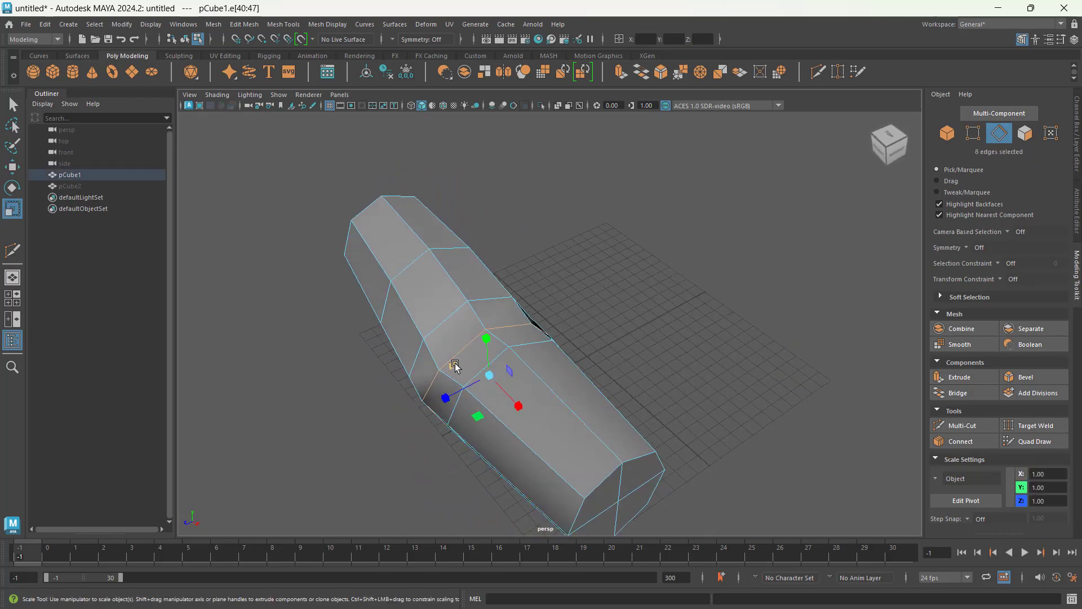
pyautogui.moveTo(454, 366); pyautogui.dragTo(716, 262)
pyautogui.keyDown('alt'); pyautogui.moveTo(797, 306); pyautogui.dragTo(756, 307); pyautogui.keyUp('alt')
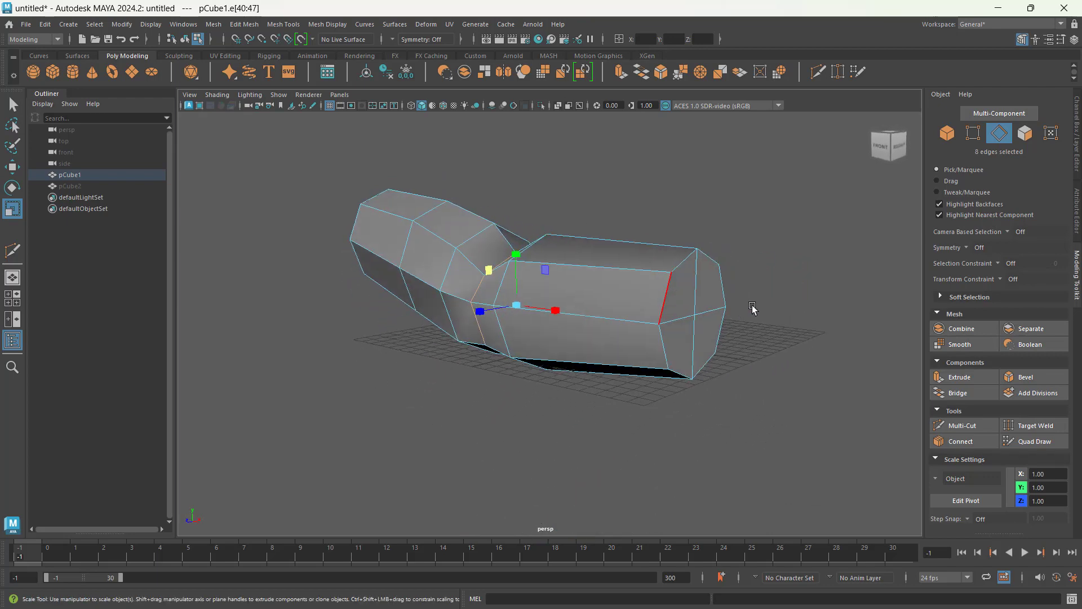
# Select only the four end cap faces of the lower half and scale them down to taper the tip.
pyautogui.click(631, 304)
pyautogui.keyDown('alt'); pyautogui.moveTo(631, 304); pyautogui.dragTo(741, 280); pyautogui.keyUp('alt')
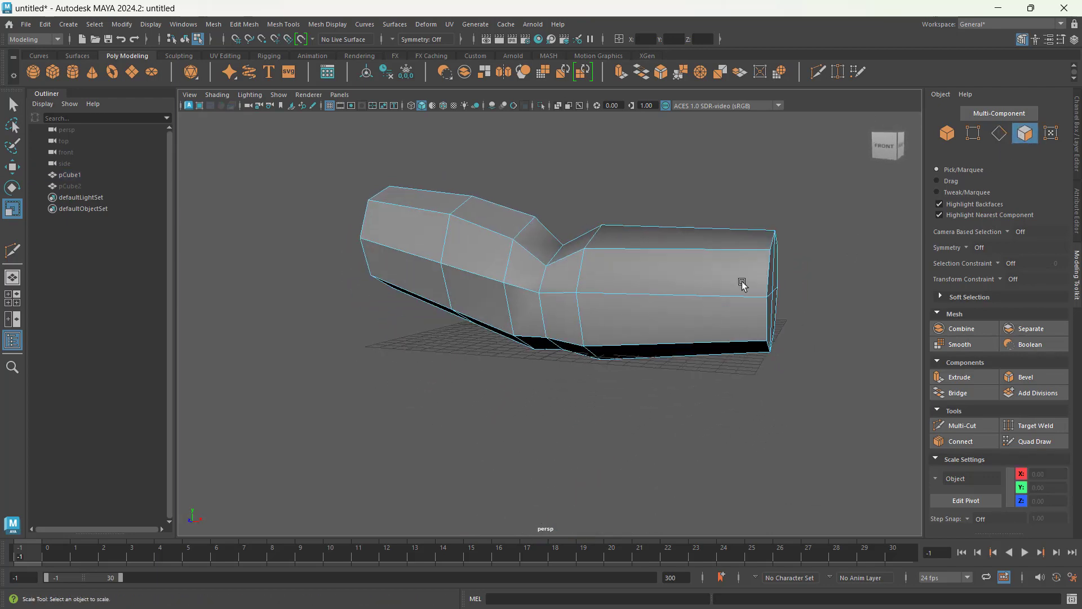
pyautogui.moveTo(845, 204); pyautogui.dragTo(732, 435)
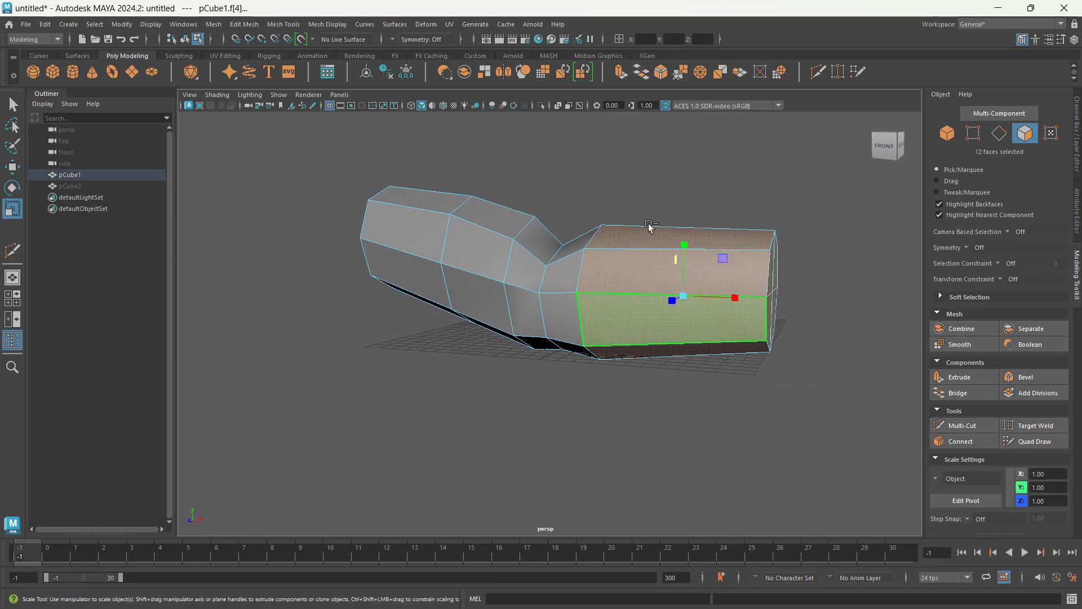
pyautogui.moveTo(569, 159); pyautogui.dragTo(703, 421)
pyautogui.keyDown('alt'); pyautogui.moveTo(839, 416); pyautogui.dragTo(723, 408); pyautogui.keyUp('alt')
pyautogui.moveTo(448, 286); pyautogui.dragTo(550, 310)
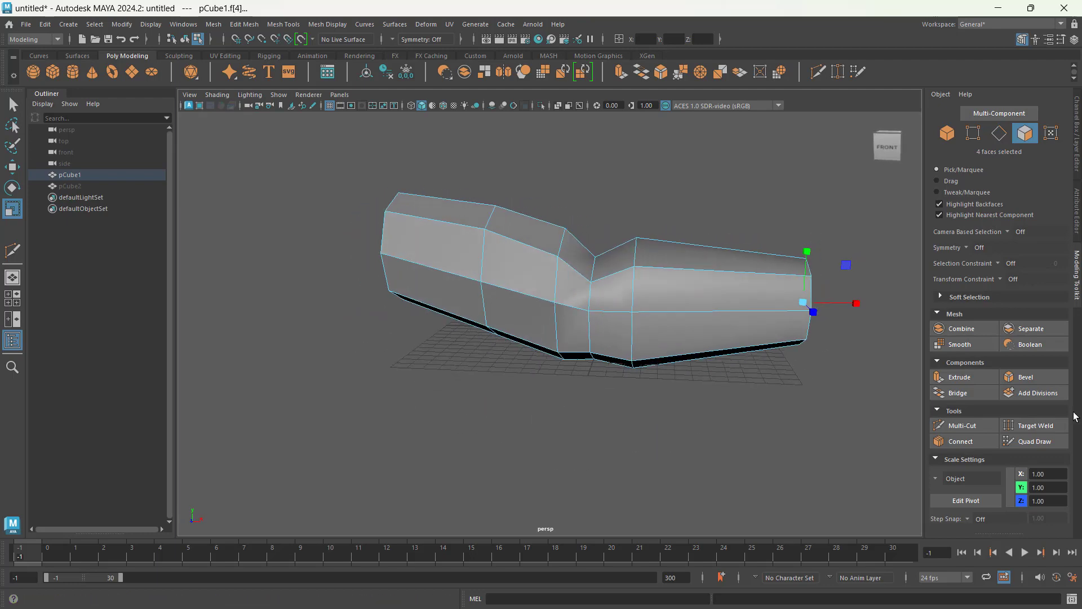
# Insert a Multi-Cut edge loop halfway along the lower half, between the bend and the tapered tip.
pyautogui.click(975, 425)
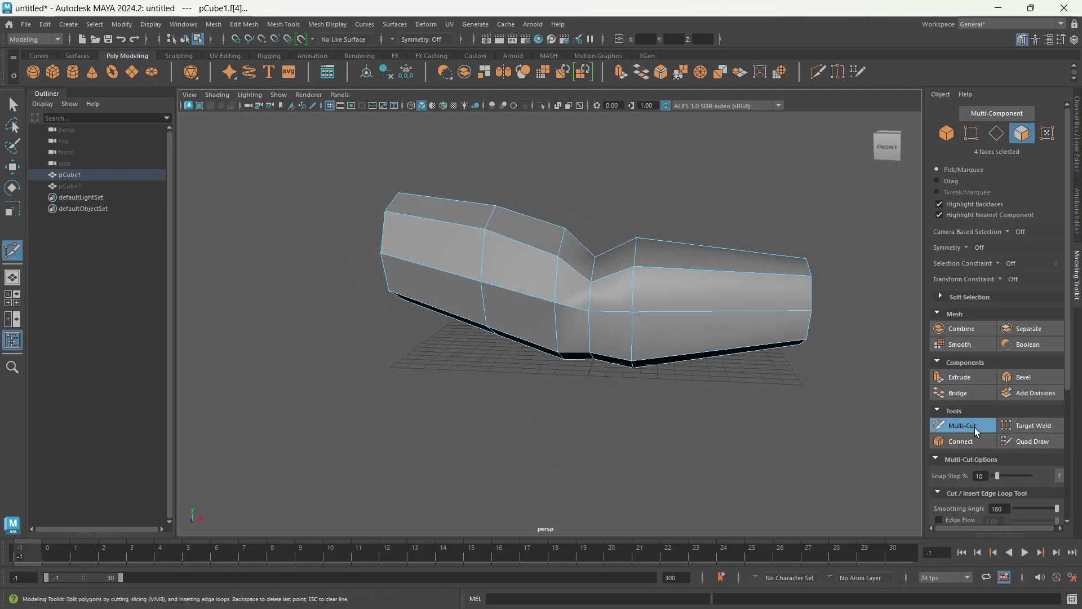
pyautogui.keyDown('ctrl'); pyautogui.click(728, 289); pyautogui.keyUp('ctrl')
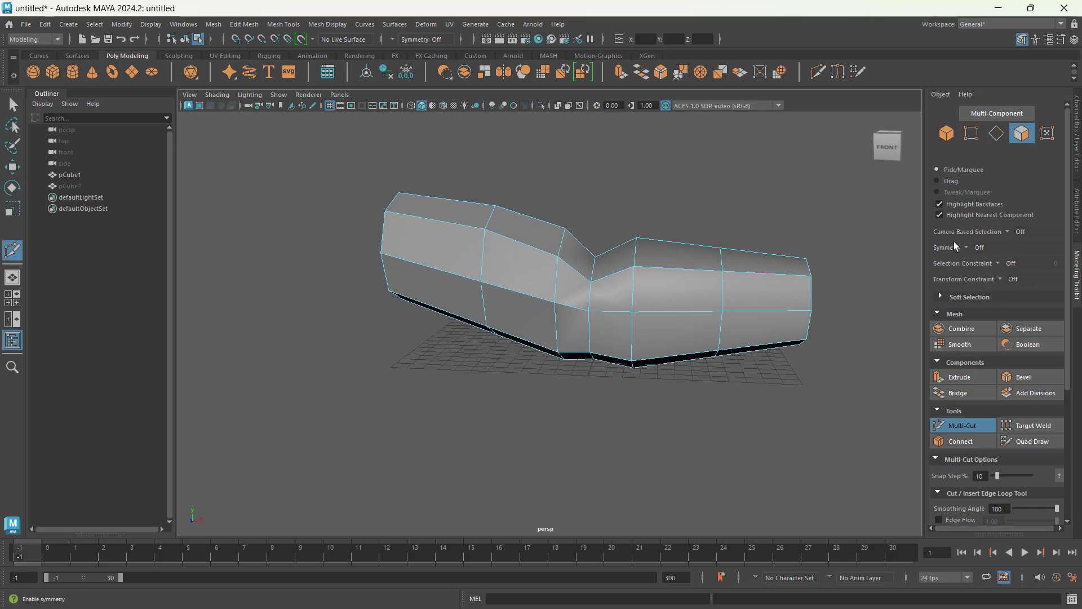
pyautogui.press('r')
# Select the new loop in the lower half, scale it narrower and lower it to about Y 2.71.
pyautogui.click(999, 134)
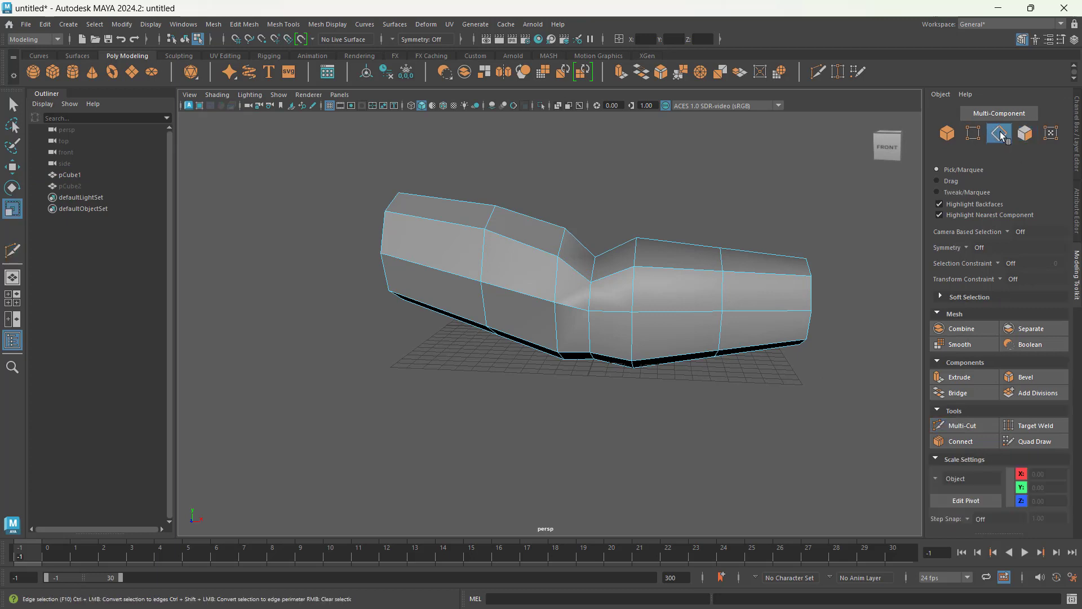
pyautogui.doubleClick(720, 294)
pyautogui.keyDown('alt'); pyautogui.moveTo(786, 337); pyautogui.dragTo(674, 343); pyautogui.keyUp('alt')
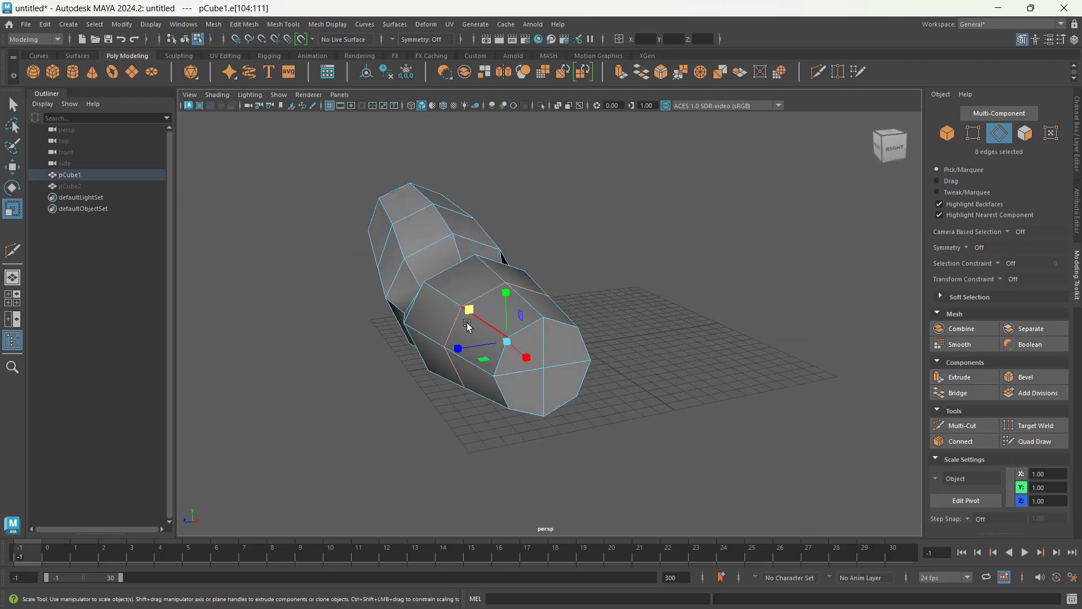
pyautogui.moveTo(469, 314); pyautogui.dragTo(529, 340)
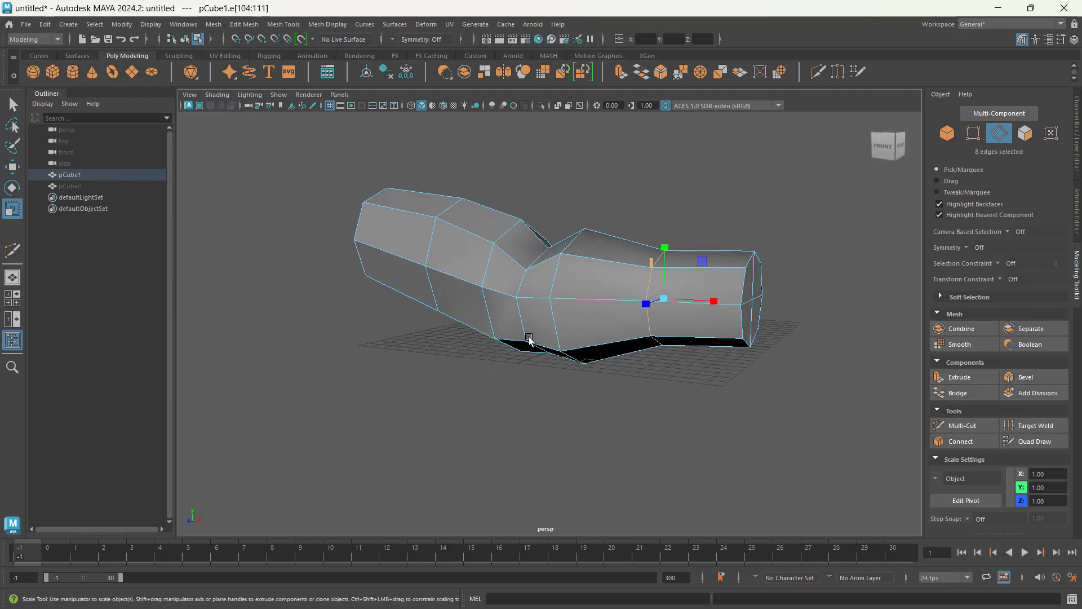
pyautogui.press('w')
pyautogui.moveTo(666, 246); pyautogui.dragTo(693, 303)
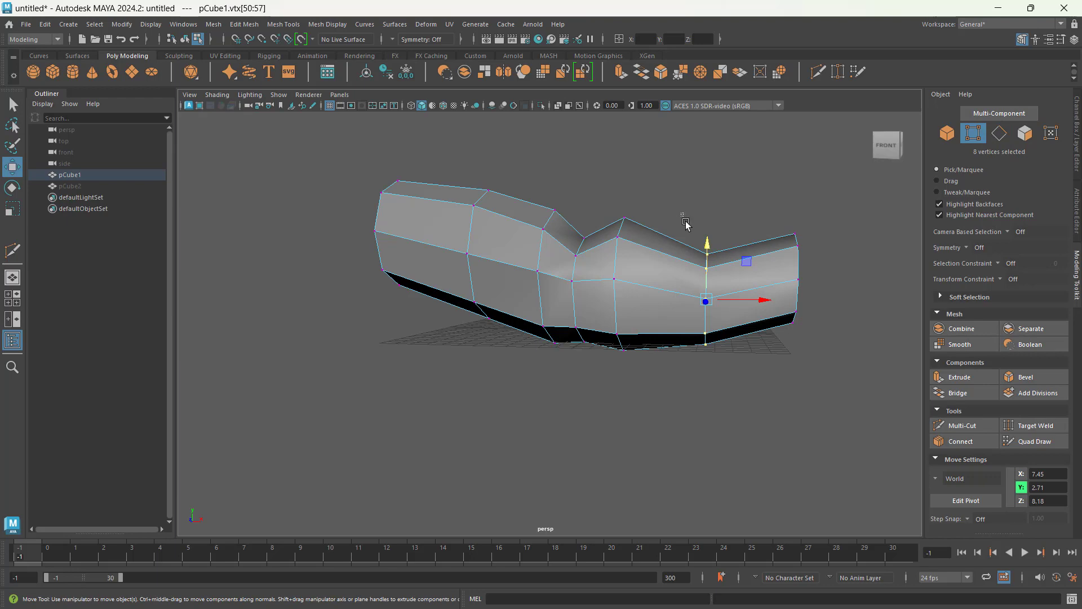
# Select and move the upper vertices of the lower half's loop and tip to even out its top contour.
pyautogui.moveTo(727, 284); pyautogui.dragTo(777, 358)
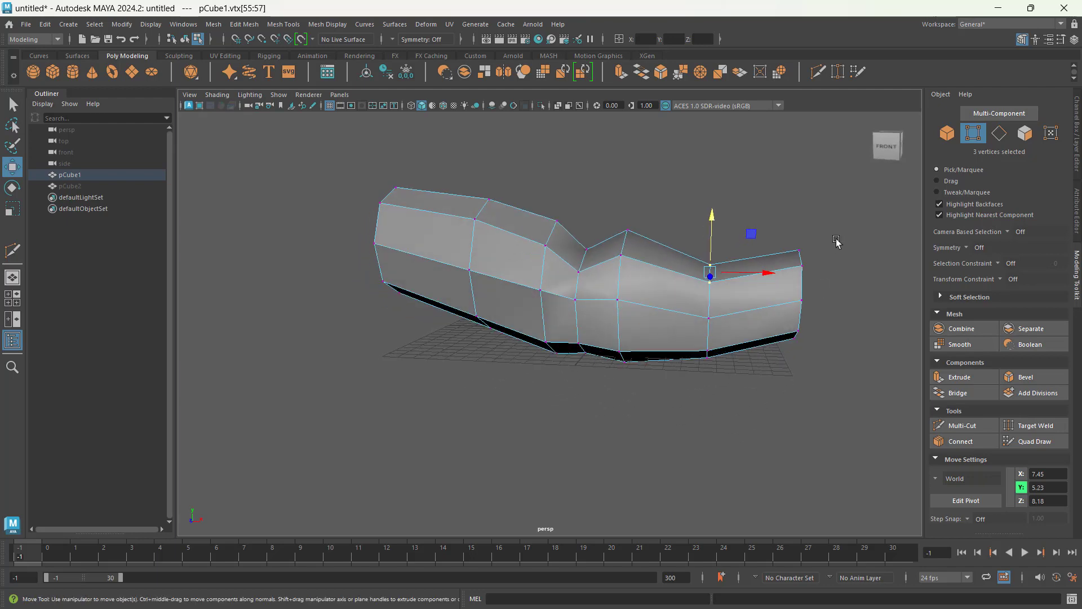
pyautogui.moveTo(756, 396); pyautogui.dragTo(758, 395)
pyautogui.moveTo(799, 251); pyautogui.dragTo(800, 269)
pyautogui.keyDown('alt'); pyautogui.moveTo(733, 315); pyautogui.dragTo(742, 350); pyautogui.keyUp('alt')
# Select the end vertices of the upper half, tilt them about the Z axis and move them to about X -12.94, Y 7.20.
pyautogui.moveTo(344, 178); pyautogui.dragTo(476, 358)
pyautogui.press('e')
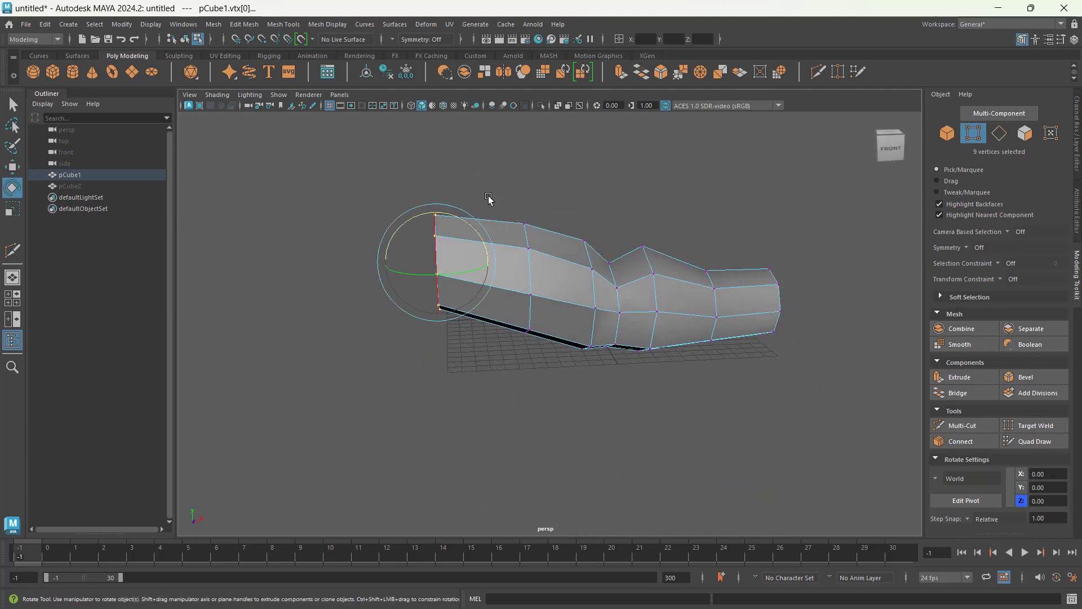
pyautogui.keyDown('alt'); pyautogui.moveTo(503, 254); pyautogui.dragTo(497, 278); pyautogui.keyUp('alt')
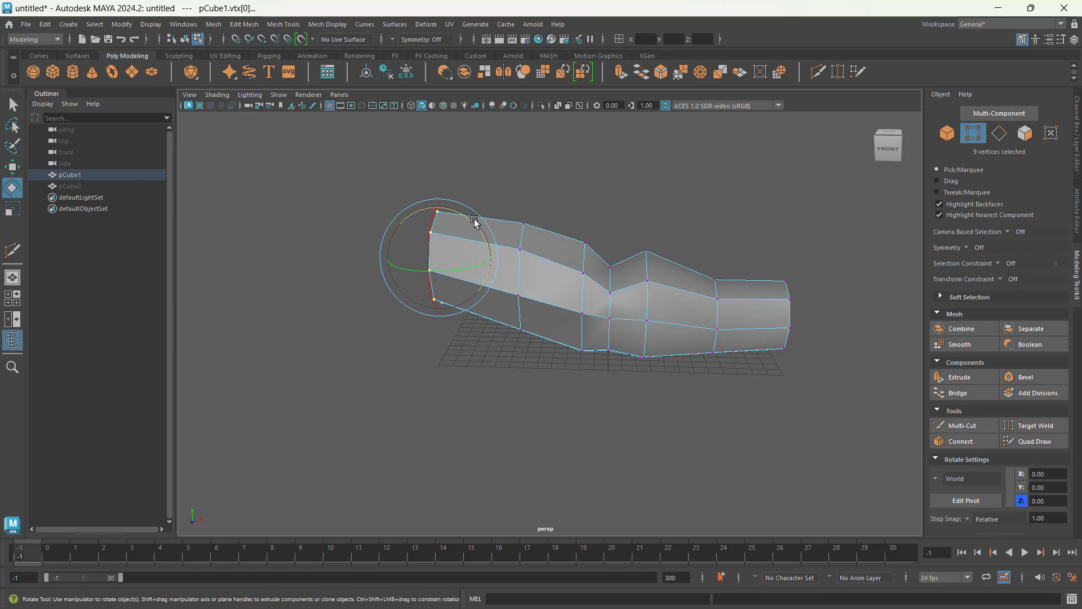
pyautogui.moveTo(474, 221); pyautogui.dragTo(478, 227)
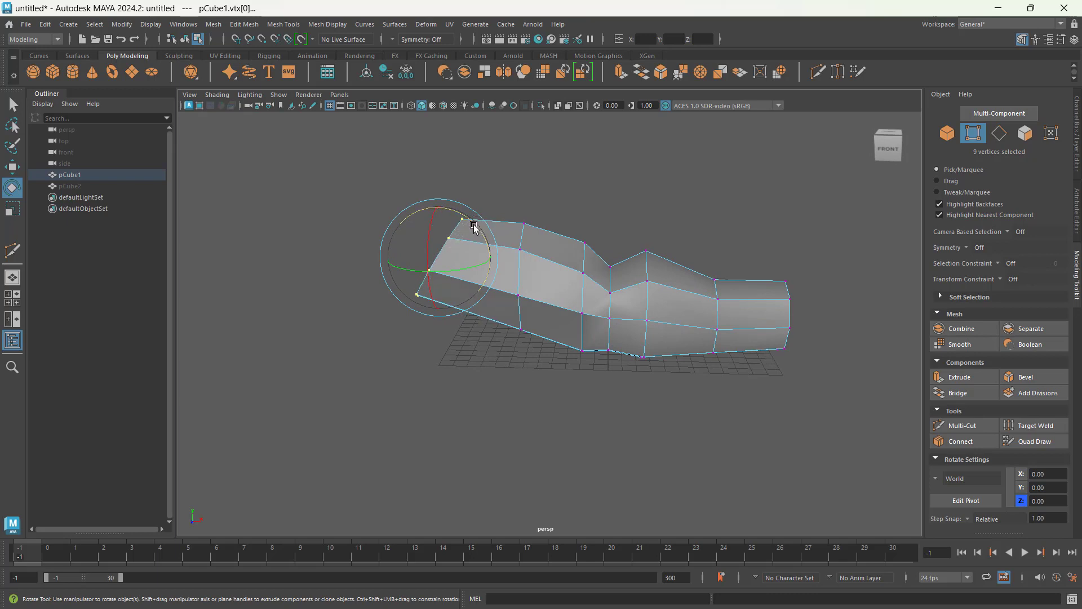
pyautogui.press('w')
pyautogui.moveTo(486, 221); pyautogui.dragTo(469, 217)
pyautogui.keyDown('alt'); pyautogui.moveTo(567, 309); pyautogui.dragTo(550, 322); pyautogui.keyUp('alt')
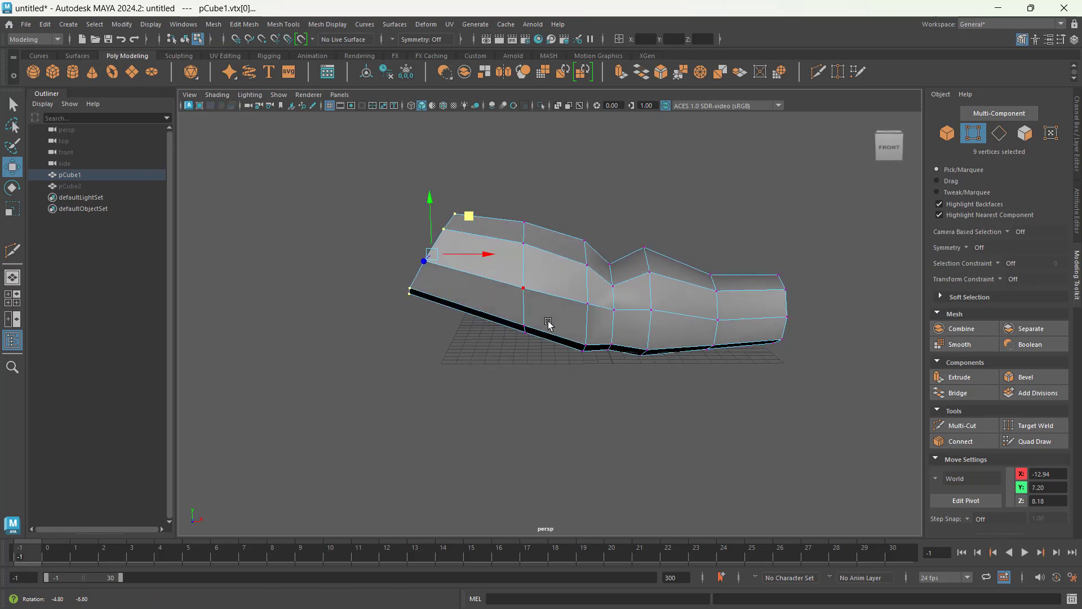
# Select the edge loop midway along the upper half, tilt it about Z and move it to about X -7.58, Y 5.57.
pyautogui.click(999, 133)
pyautogui.doubleClick(518, 262)
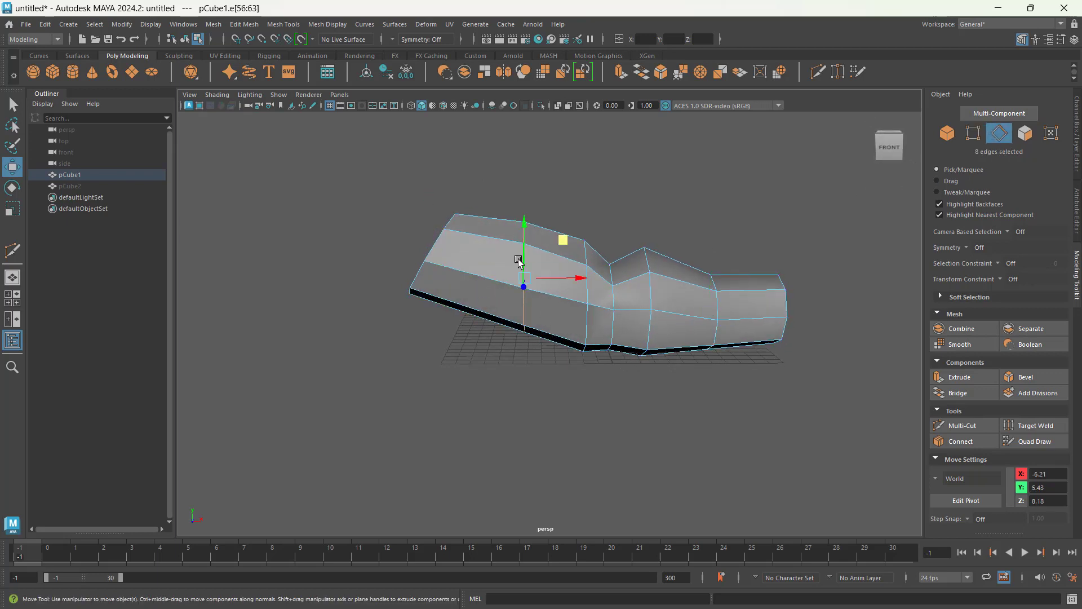
pyautogui.press('e')
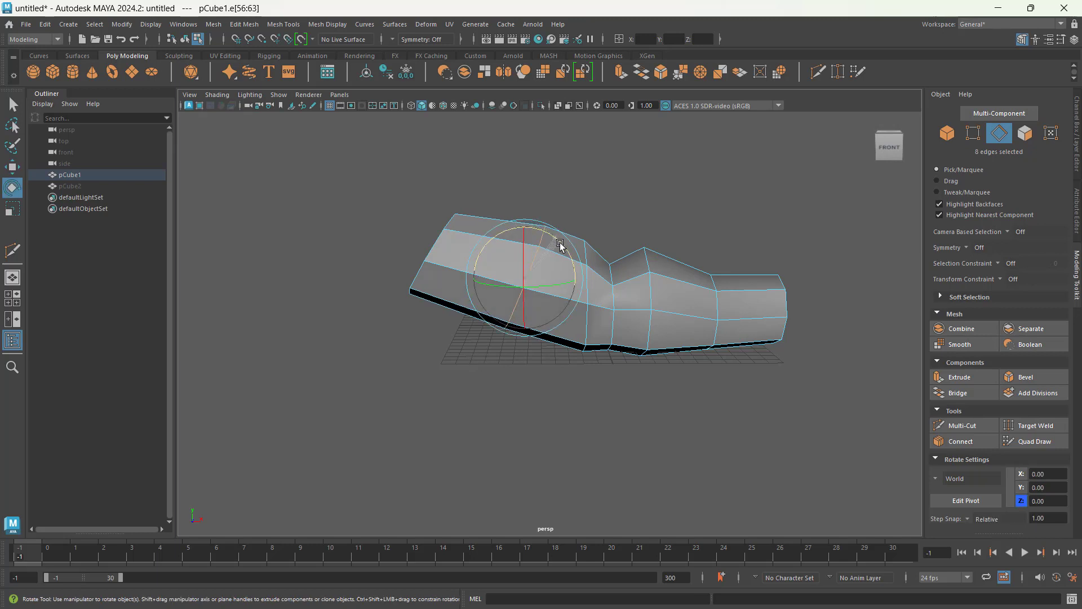
pyautogui.keyDown('alt'); pyautogui.moveTo(679, 302); pyautogui.dragTo(652, 304); pyautogui.keyUp('alt')
pyautogui.press('w')
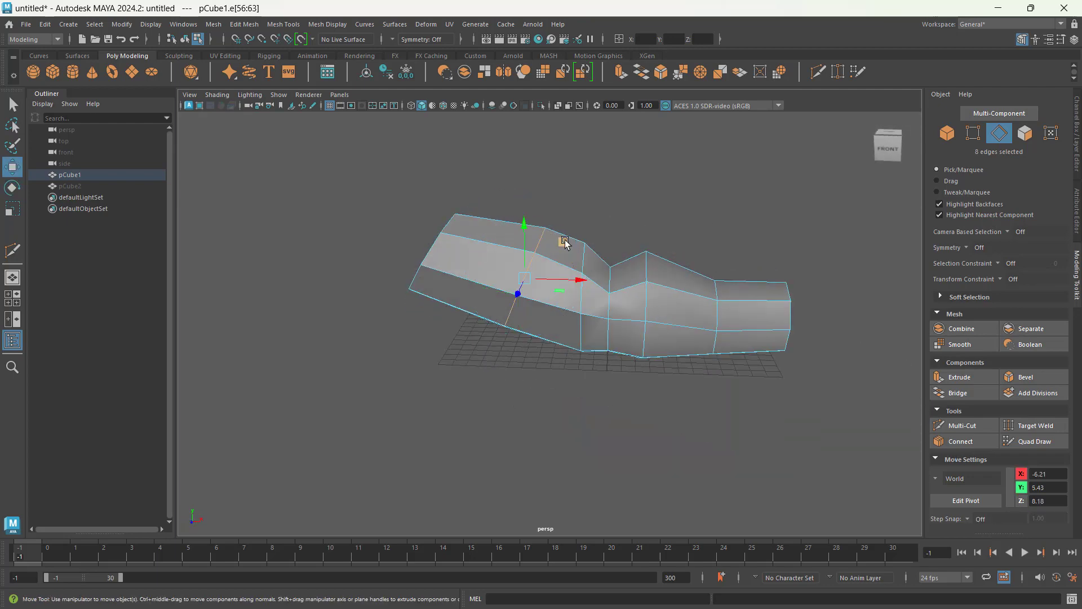
pyautogui.moveTo(565, 243); pyautogui.dragTo(547, 240)
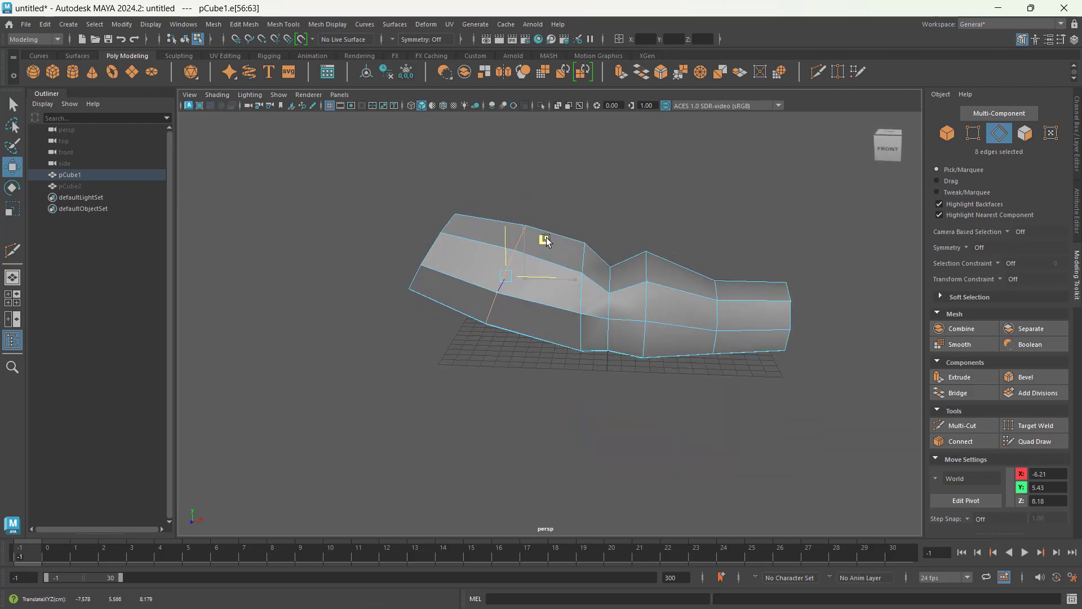
pyautogui.keyDown('alt'); pyautogui.moveTo(621, 307); pyautogui.dragTo(506, 337); pyautogui.keyUp('alt')
pyautogui.press('r')
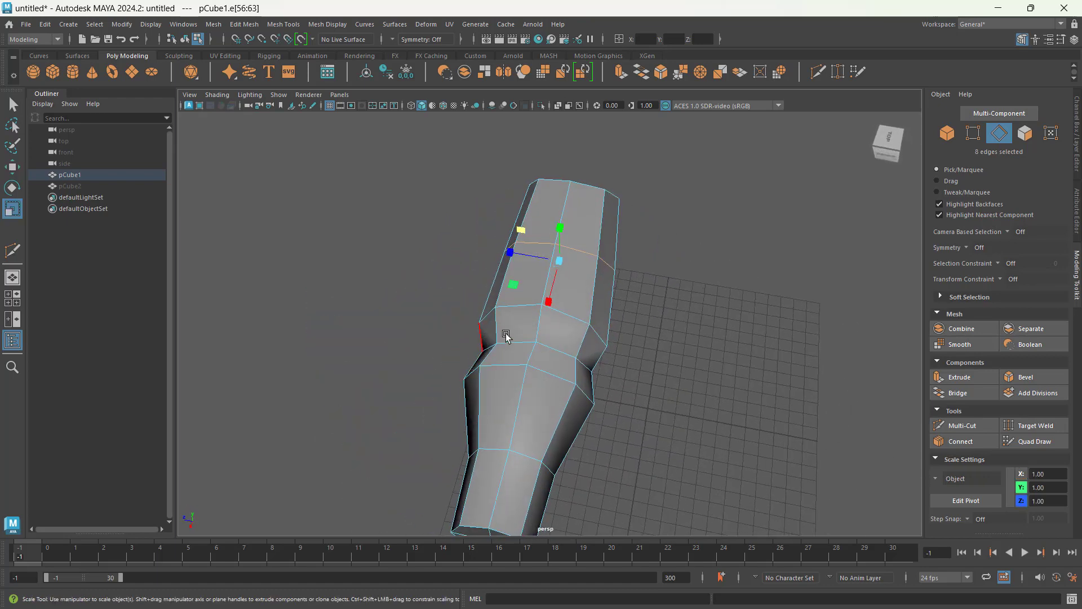
pyautogui.keyDown('alt'); pyautogui.moveTo(521, 259); pyautogui.dragTo(652, 312); pyautogui.keyUp('alt')
# Return to object selection, unhide the second limb and select pCube2.
pyautogui.click(950, 133)
pyautogui.press('w')
pyautogui.moveTo(705, 336)
pyautogui.keyDown('alt'); pyautogui.mouseDown()
pyautogui.moveTo(631, 340)
pyautogui.moveTo(717, 343)
pyautogui.mouseUp(); pyautogui.keyUp('alt')
pyautogui.click(68, 186)
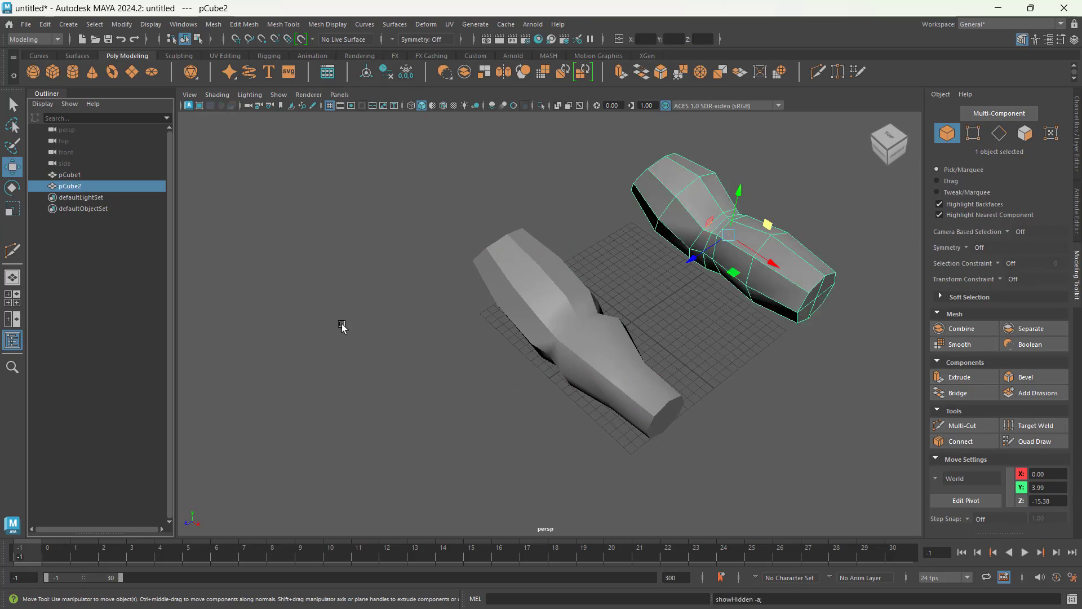
# Select both limbs and display them with smooth mesh preview to compare their rounded shapes.
pyautogui.keyDown('alt'); pyautogui.moveTo(699, 374); pyautogui.dragTo(570, 280); pyautogui.keyUp('alt')
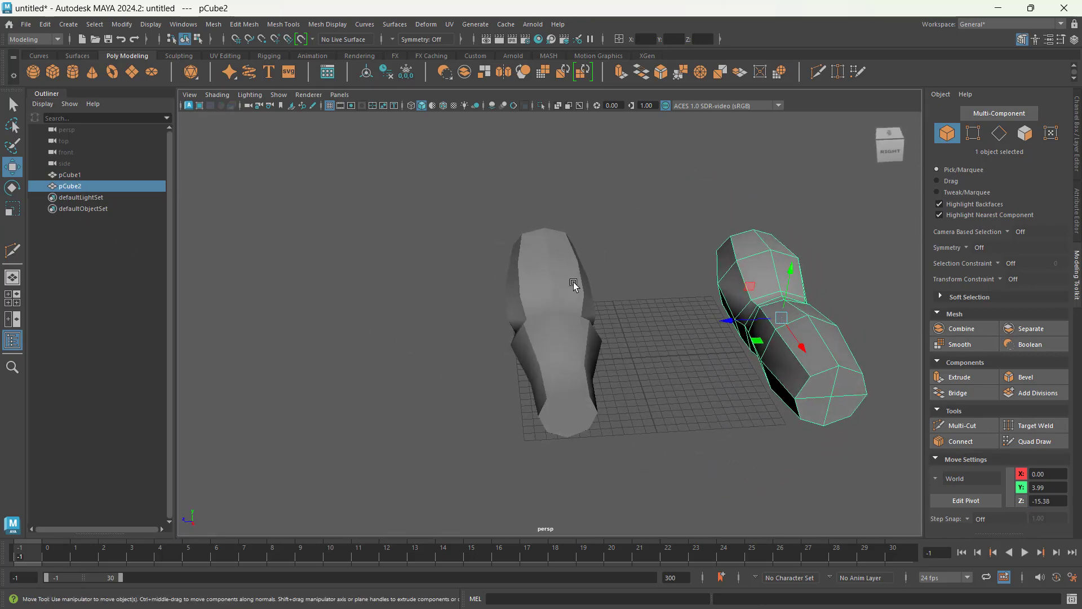
pyautogui.click(555, 266)
pyautogui.keyDown('alt'); pyautogui.moveTo(667, 363); pyautogui.dragTo(778, 292); pyautogui.keyUp('alt')
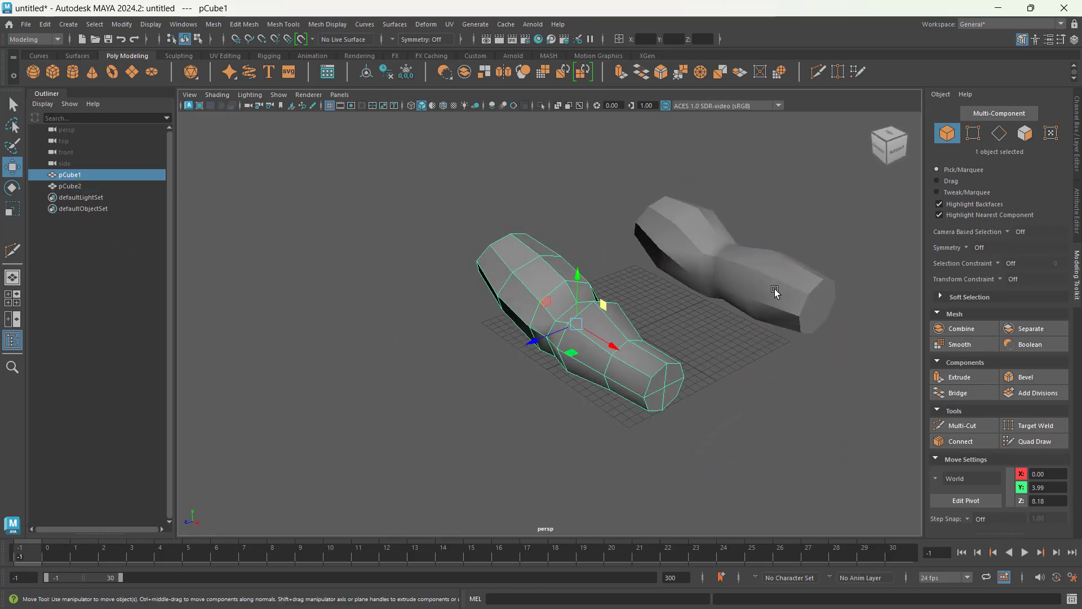
pyautogui.keyDown('shift'); pyautogui.click(778, 293); pyautogui.keyUp('shift')
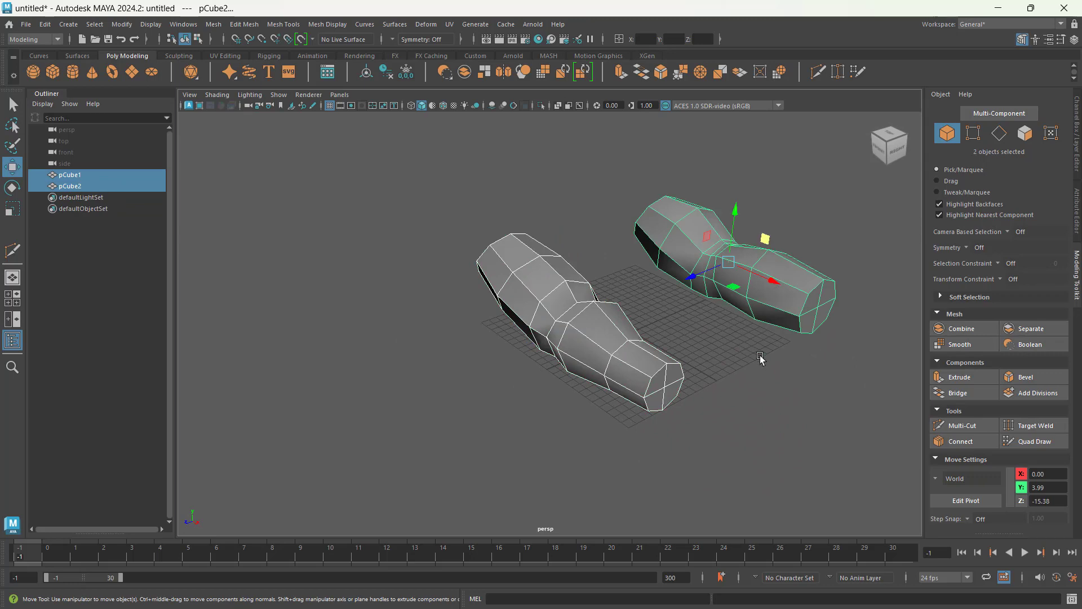
pyautogui.press('3')
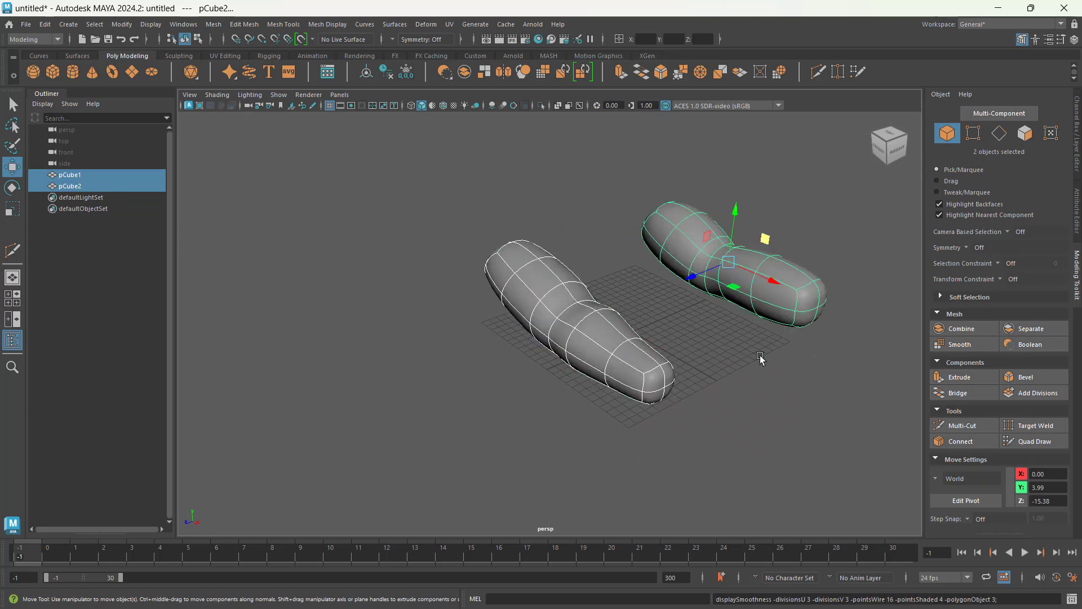
pyautogui.moveTo(712, 381)
pyautogui.keyDown('alt'); pyautogui.mouseDown()
pyautogui.moveTo(804, 362)
pyautogui.moveTo(721, 360)
pyautogui.moveTo(640, 326)
pyautogui.moveTo(702, 366)
pyautogui.mouseUp(); pyautogui.keyUp('alt')
pyautogui.click(523, 377)
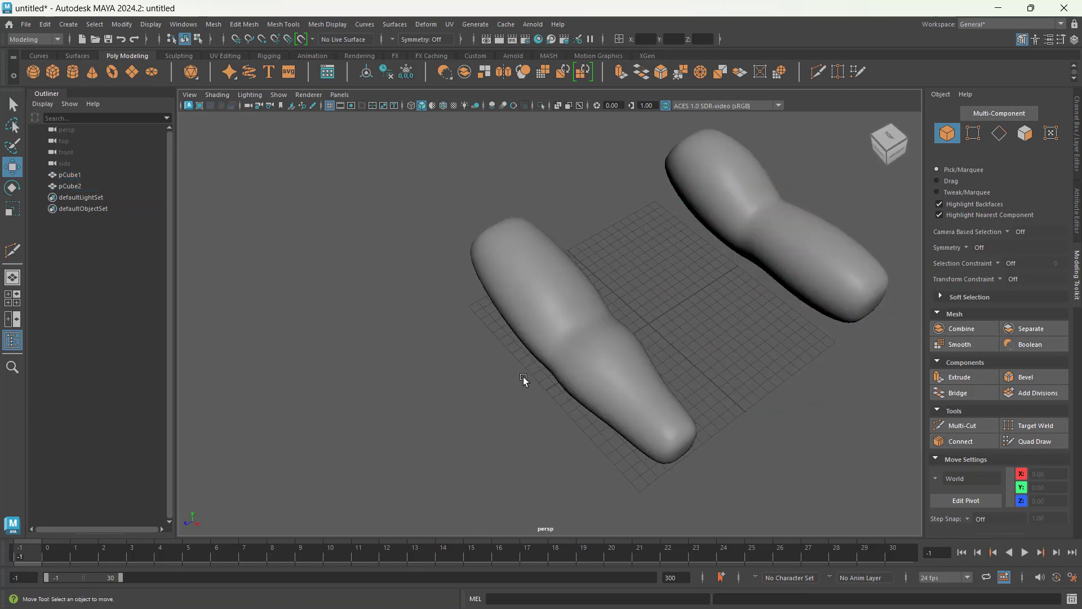
# Turn off the smooth mesh preview on both limbs and inspect the first limb's low-poly form.
pyautogui.click(556, 364)
pyautogui.moveTo(556, 364)
pyautogui.keyDown('alt'); pyautogui.mouseDown()
pyautogui.moveTo(671, 362)
pyautogui.moveTo(570, 350)
pyautogui.moveTo(536, 360)
pyautogui.moveTo(561, 358)
pyautogui.mouseUp(); pyautogui.keyUp('alt')
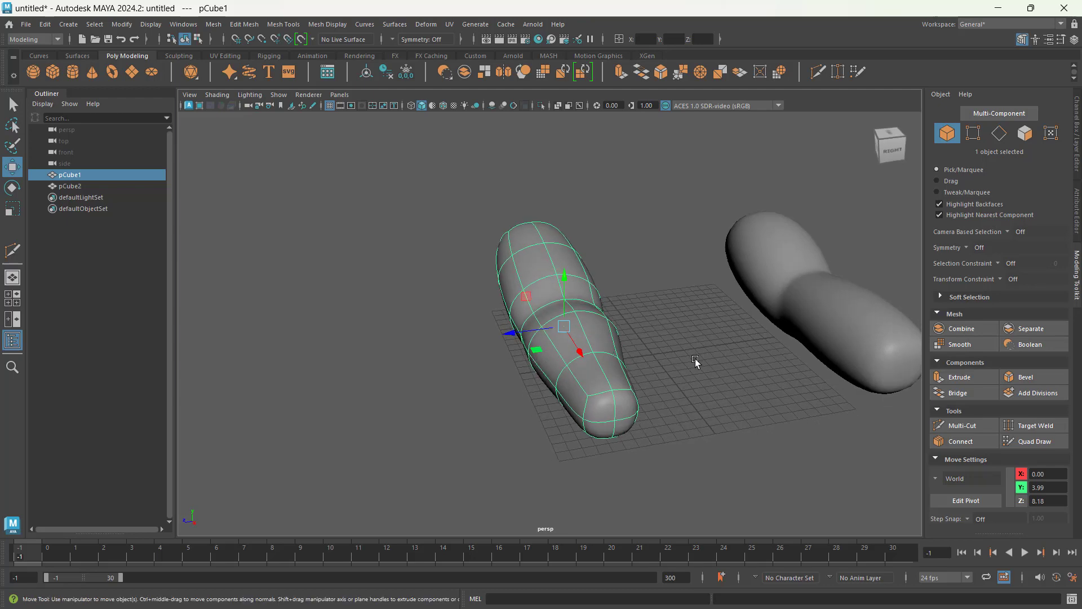
pyautogui.press('1')
pyautogui.keyDown('alt'); pyautogui.moveTo(540, 392); pyautogui.dragTo(652, 275); pyautogui.keyUp('alt')
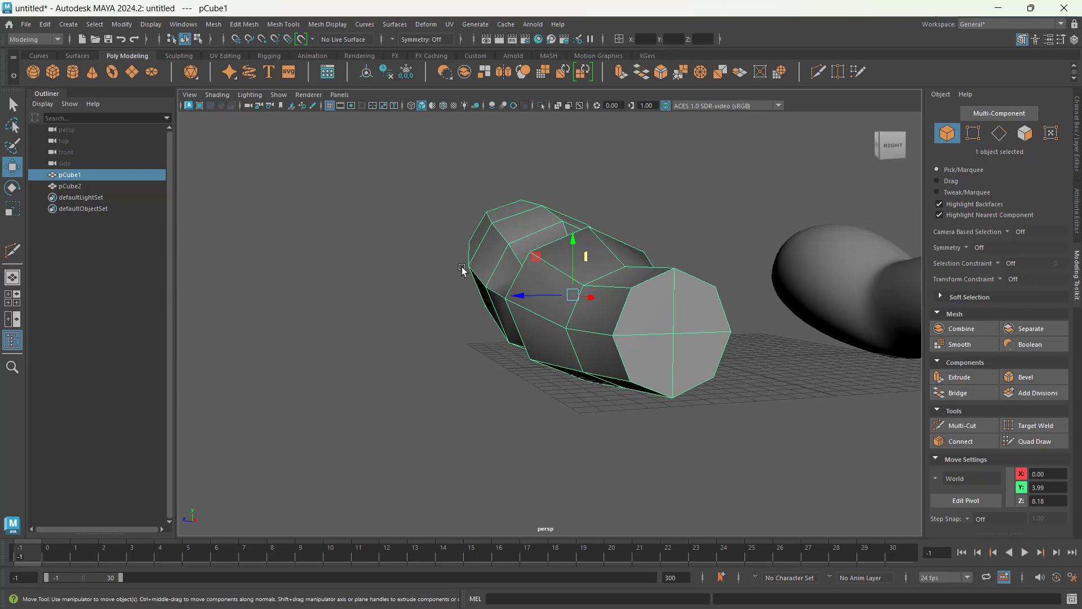
pyautogui.keyDown('alt'); pyautogui.moveTo(676, 343); pyautogui.dragTo(769, 291); pyautogui.keyUp('alt')
pyautogui.click(835, 306)
pyautogui.click(584, 309)
# Select the two bottom edges at the middle of the first limb's bend and lower them to about Y 0.05.
pyautogui.click(998, 135)
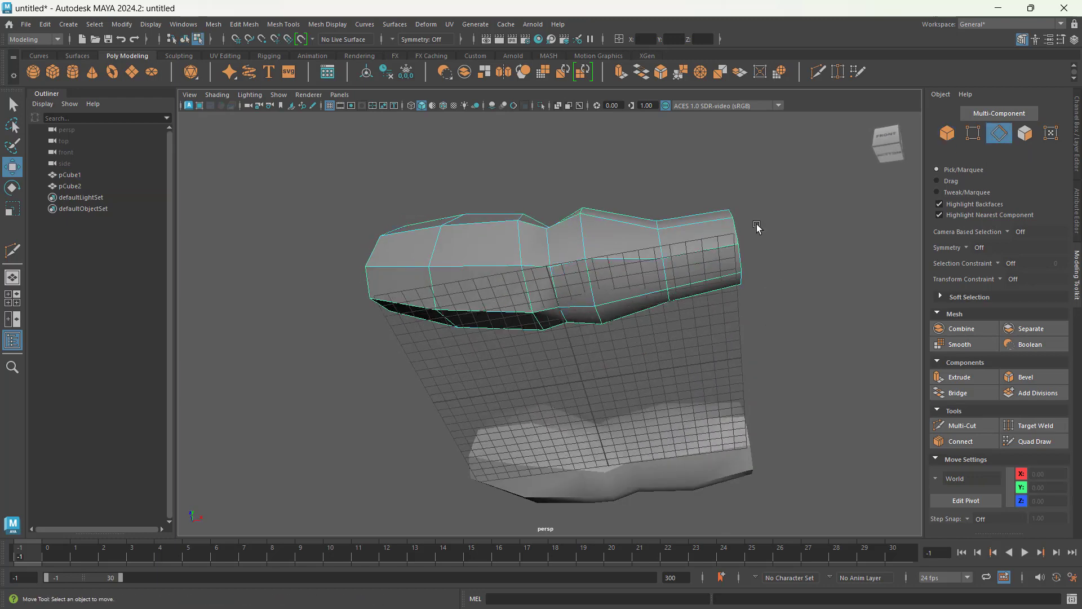
pyautogui.click(554, 288)
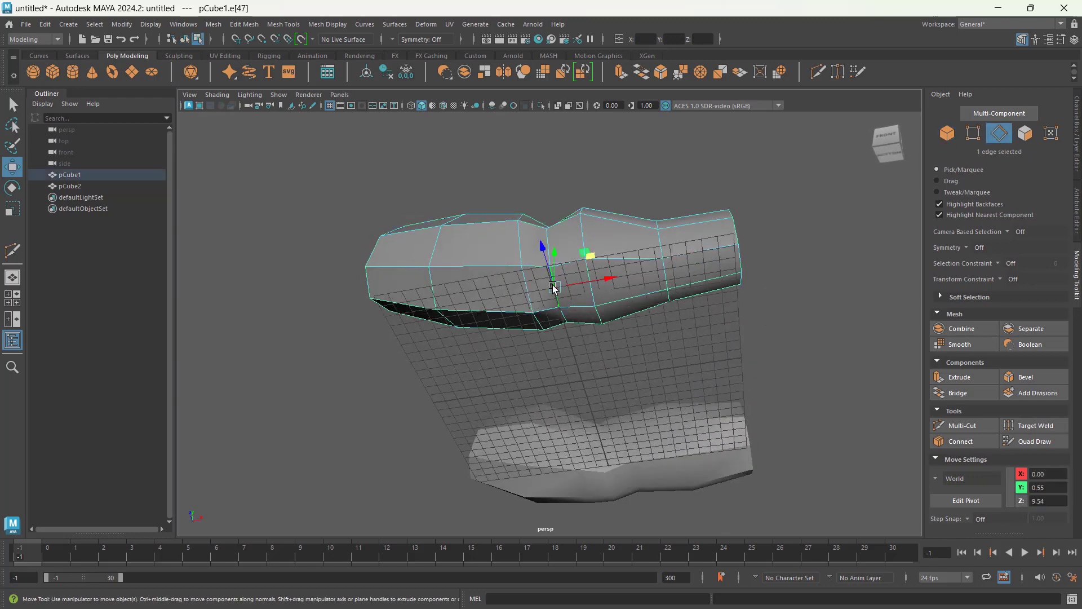
pyautogui.keyDown('shift'); pyautogui.click(565, 315); pyautogui.keyUp('shift')
pyautogui.keyDown('alt'); pyautogui.moveTo(565, 316); pyautogui.dragTo(661, 382); pyautogui.keyUp('alt')
pyautogui.moveTo(557, 289); pyautogui.dragTo(556, 293)
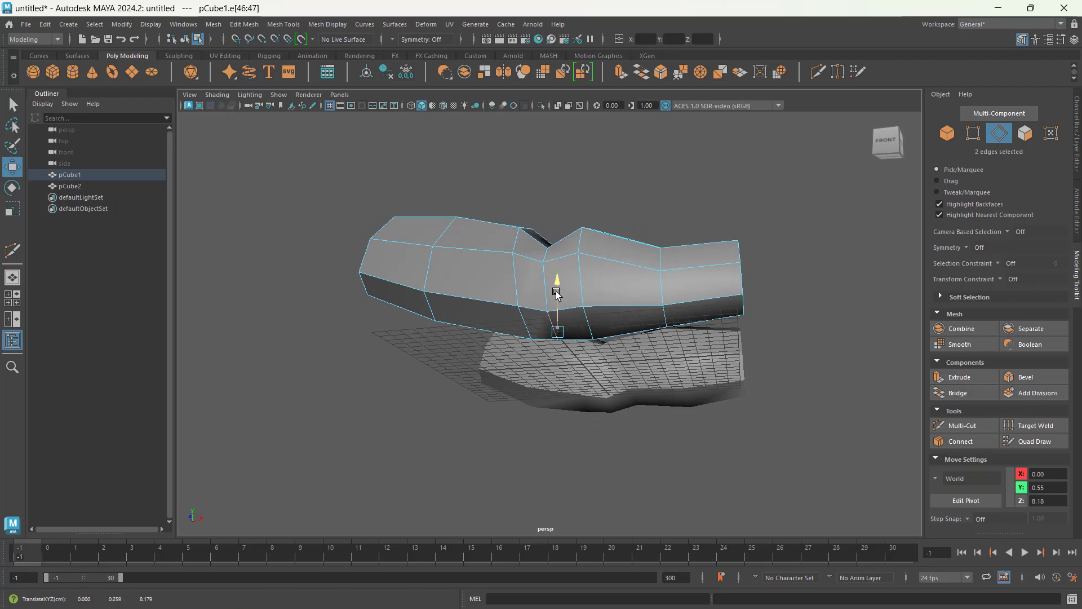
pyautogui.moveTo(630, 365)
pyautogui.keyDown('alt'); pyautogui.mouseDown()
pyautogui.moveTo(607, 375)
pyautogui.moveTo(564, 331)
pyautogui.moveTo(562, 351)
pyautogui.moveTo(632, 358)
pyautogui.mouseUp(); pyautogui.keyUp('alt')
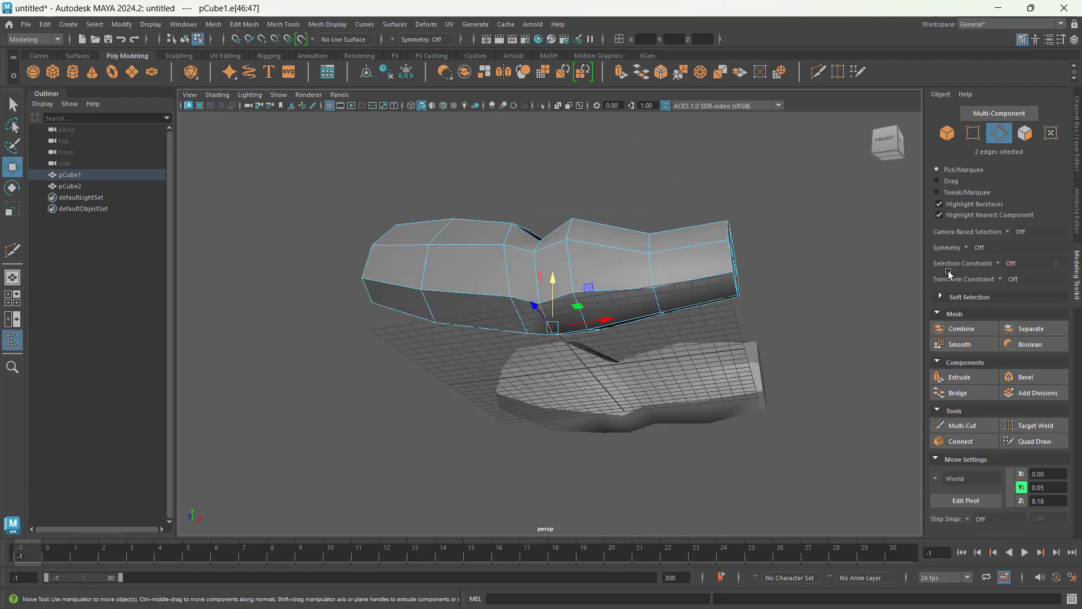
# Select the two lower side vertices of the first limb's middle bend loop and adjust their height to about Y 0.93.
pyautogui.click(973, 133)
pyautogui.click(536, 307)
pyautogui.keyDown('alt'); pyautogui.moveTo(666, 391); pyautogui.dragTo(536, 336); pyautogui.keyUp('alt')
pyautogui.keyDown('alt'); pyautogui.moveTo(600, 410); pyautogui.dragTo(631, 451); pyautogui.keyUp('alt')
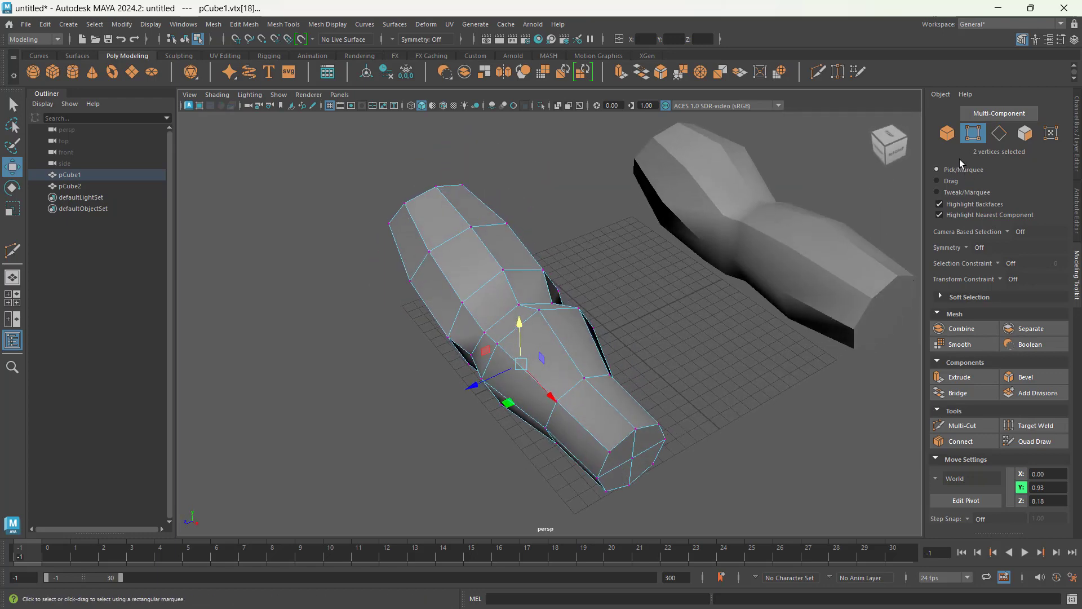
# Return to object selection and compare the first limb's adjusted bend with the second limb, leaving pCube1 selected.
pyautogui.click(947, 133)
pyautogui.click(626, 353)
pyautogui.keyDown('alt'); pyautogui.moveTo(626, 354); pyautogui.dragTo(692, 316); pyautogui.keyUp('alt')
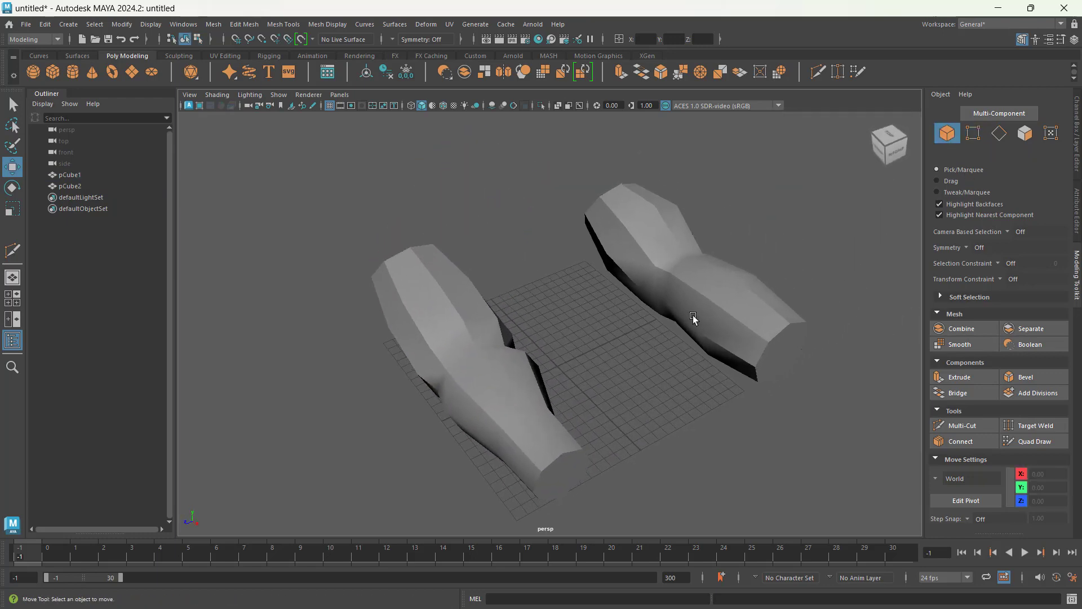
pyautogui.click(693, 317)
pyautogui.click(478, 384)
pyautogui.keyDown('alt'); pyautogui.moveTo(673, 443); pyautogui.dragTo(617, 379); pyautogui.keyUp('alt')
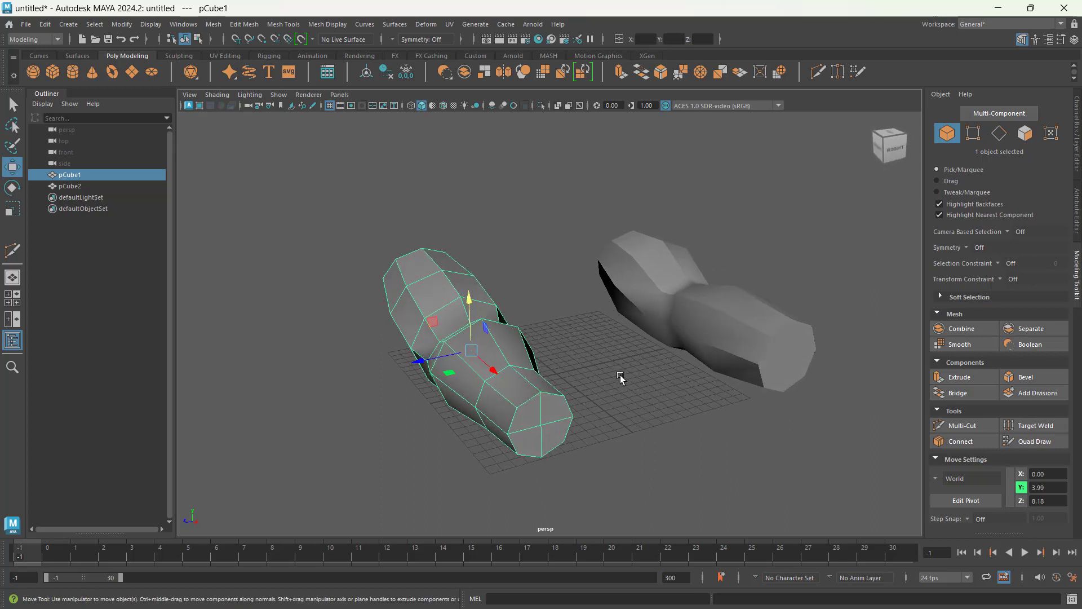